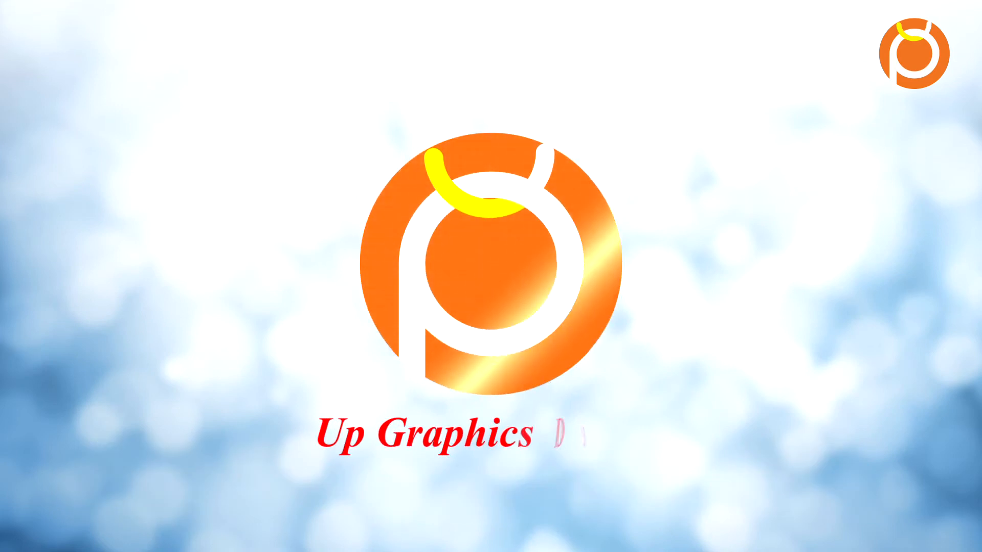
Open the Pillowcase file from New folder (2) in Photoshop and dock its floating document window as a tab.
left_click(242, 539)
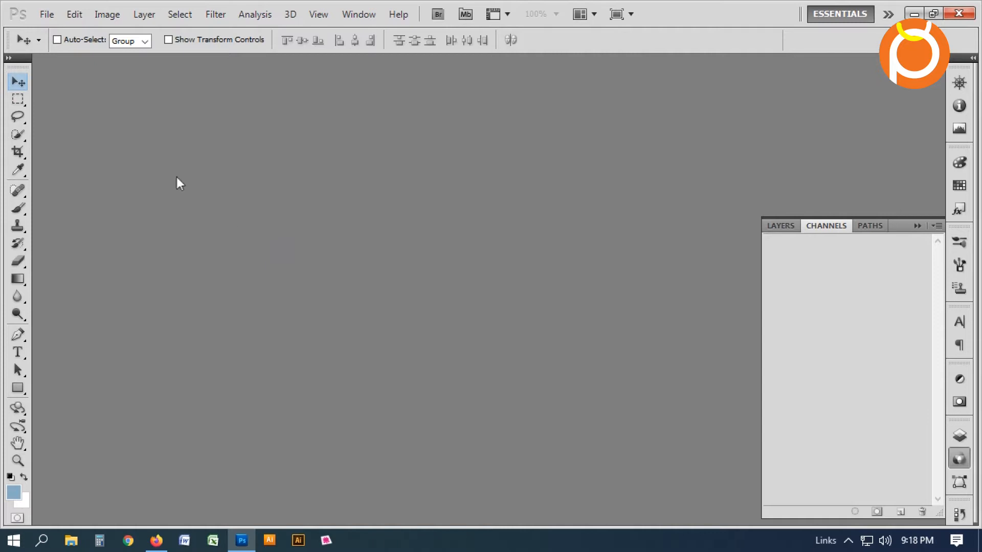
left_click(46, 14)
left_click(77, 45)
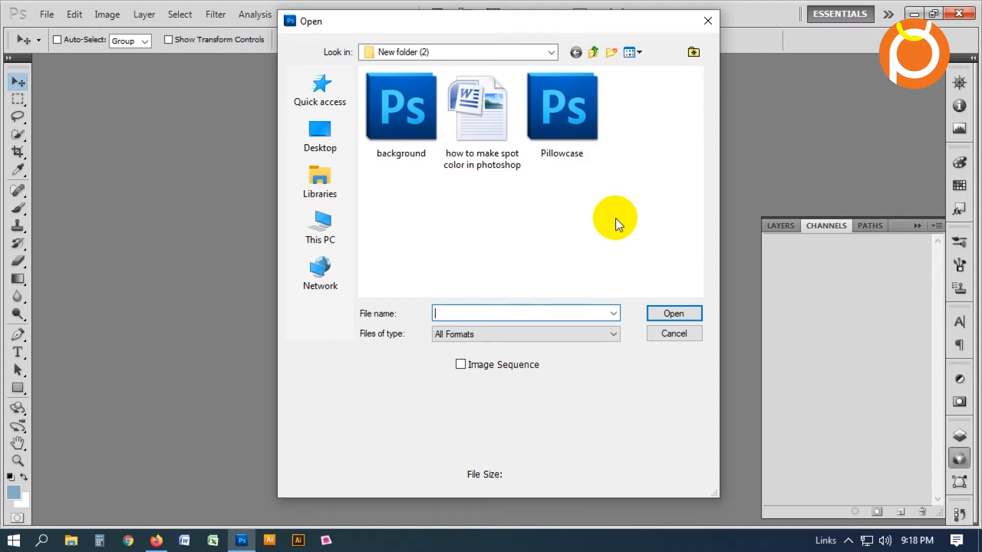
left_click(409, 122)
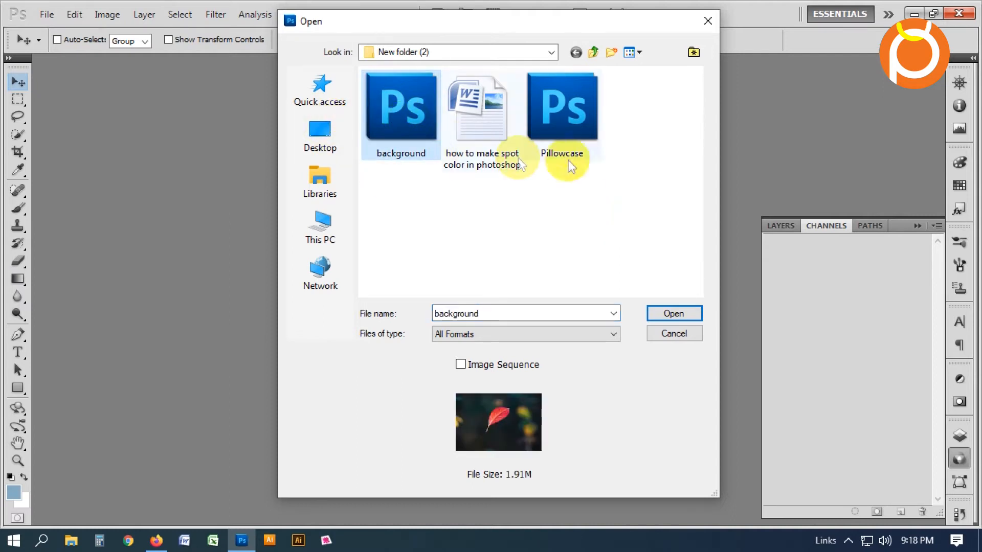
left_click(577, 122)
left_click(588, 186)
left_click(572, 112)
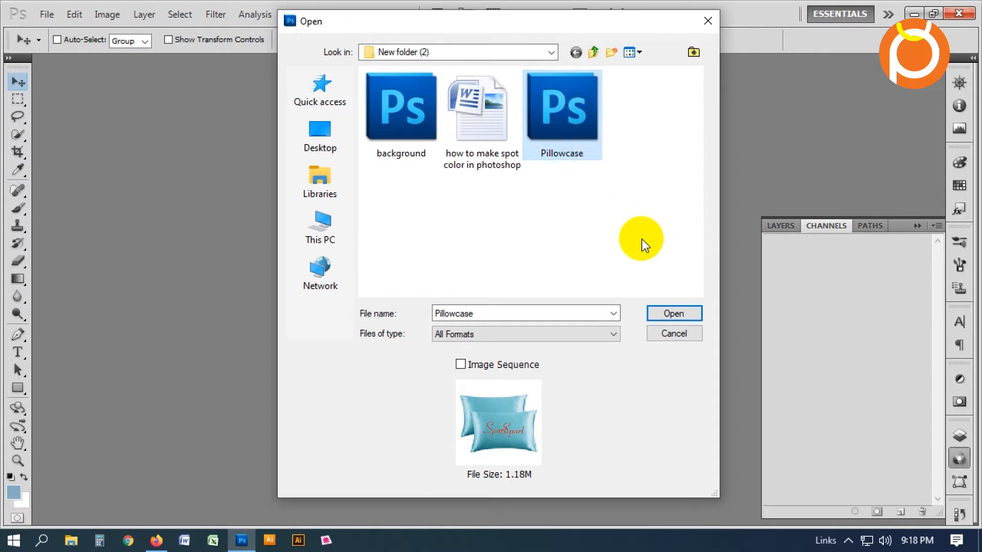
left_click(680, 314)
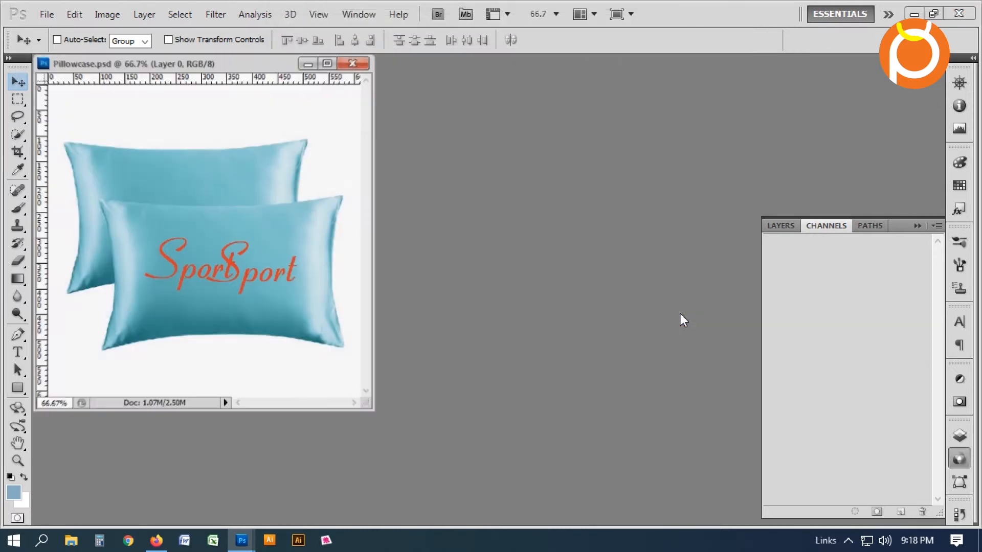
left_click_drag(243, 63, 440, 69)
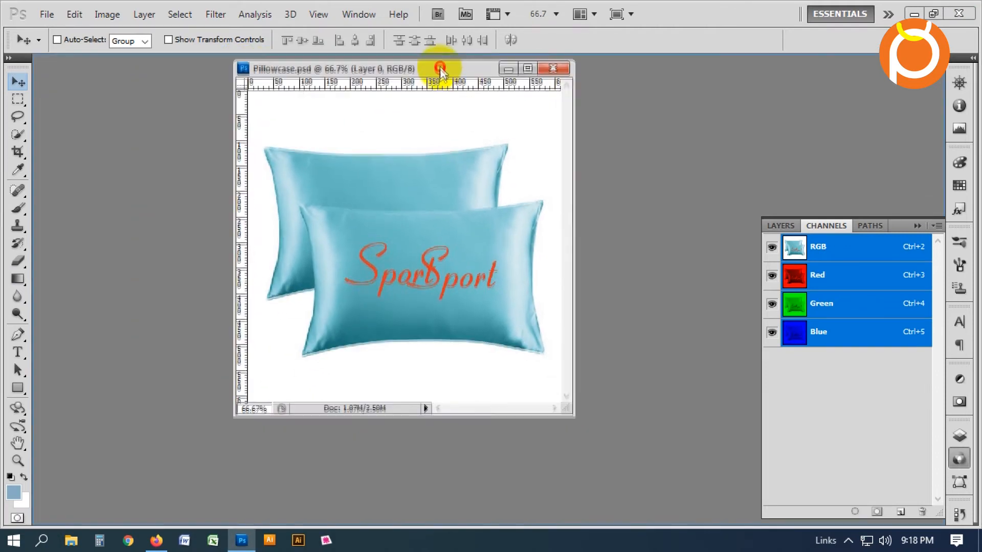
double_click(440, 69)
key("ctrl+0")
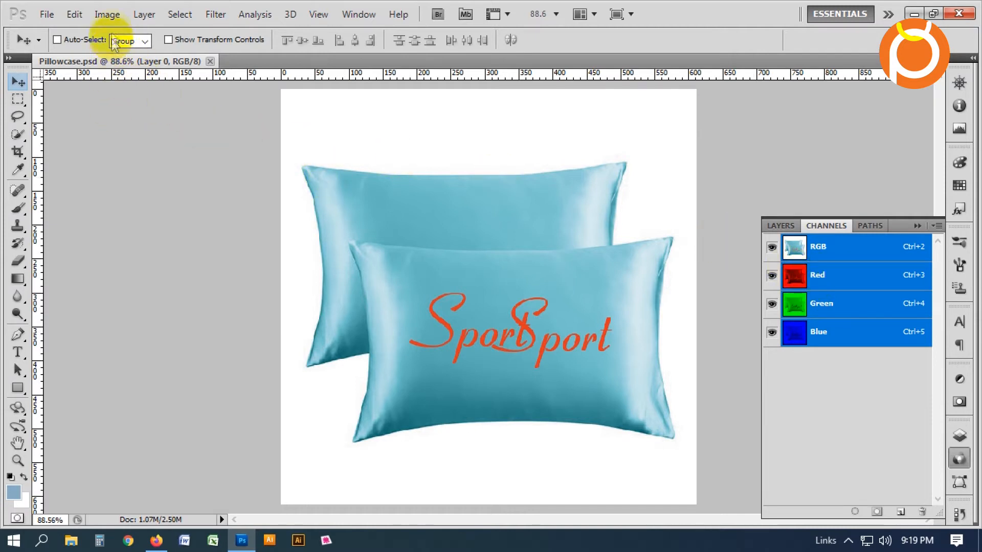
Convert the pillowcase image to CMYK Color mode without merging its layers.
left_click(106, 15)
mouse_move(125, 32)
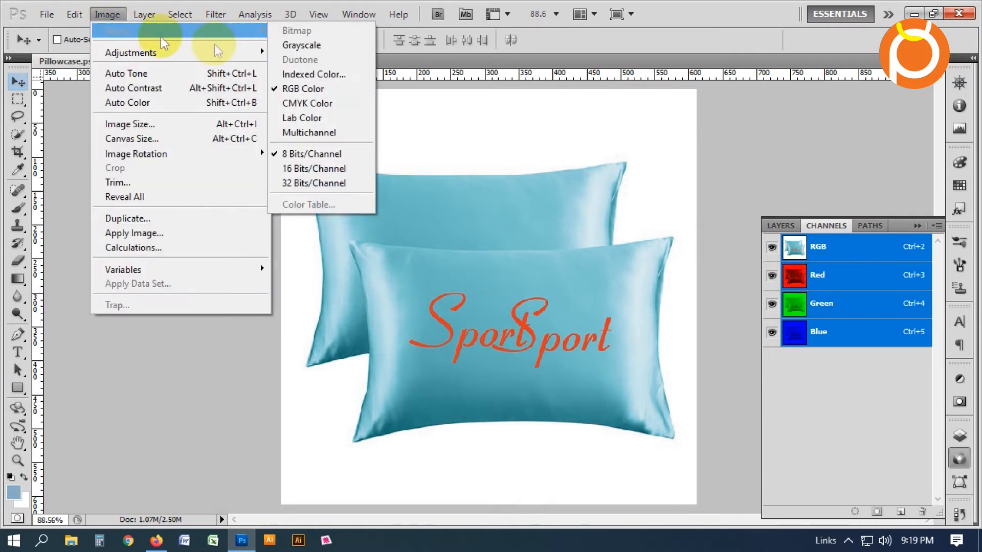
left_click(353, 104)
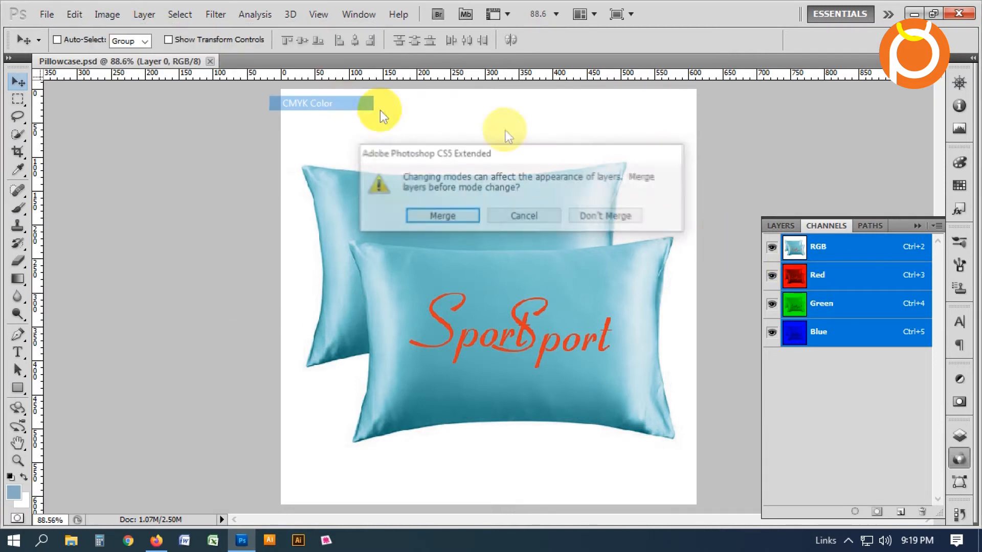
left_click(598, 215)
left_click(484, 226)
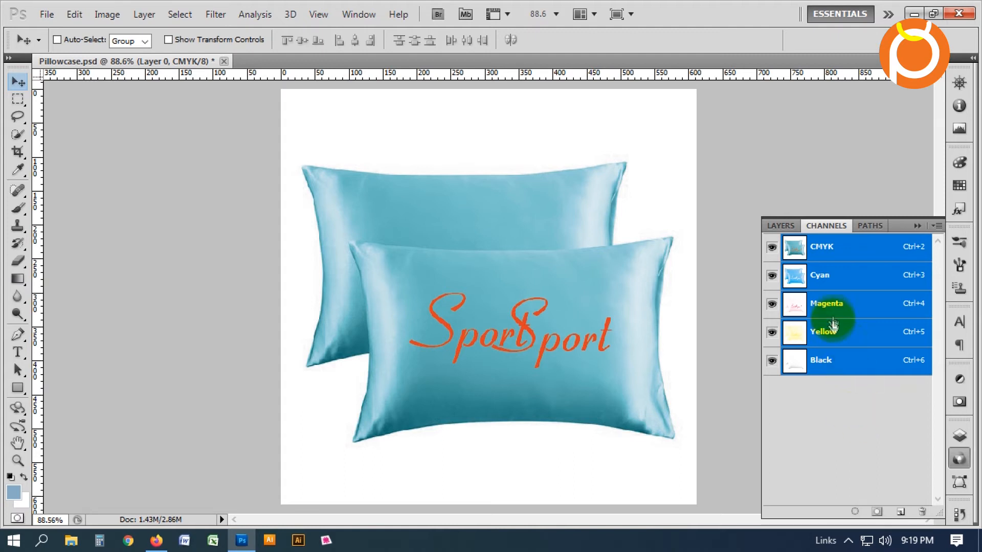
Examine the Sport lettering layer and the pillow layer by switching each one's visibility off and on.
left_click(780, 227)
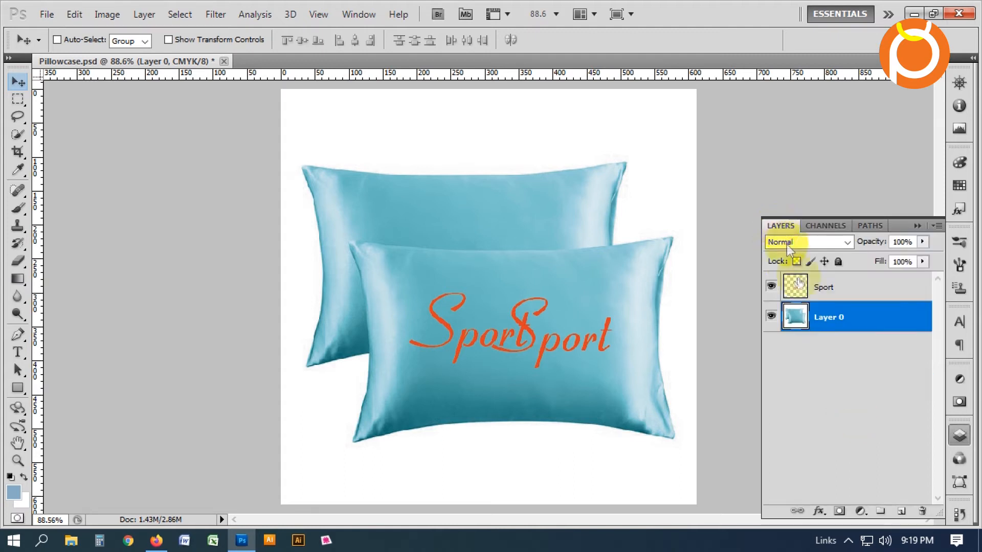
left_click(859, 333)
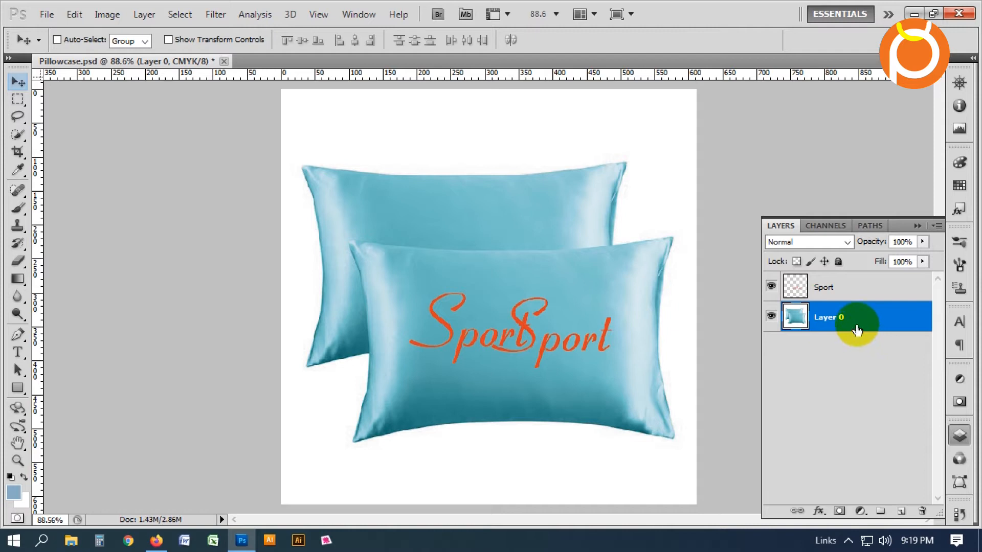
left_click(772, 287)
left_click(772, 287)
left_click(772, 287)
left_click(771, 287)
left_click(771, 317)
left_click(772, 317)
left_click(771, 317)
left_click(771, 317)
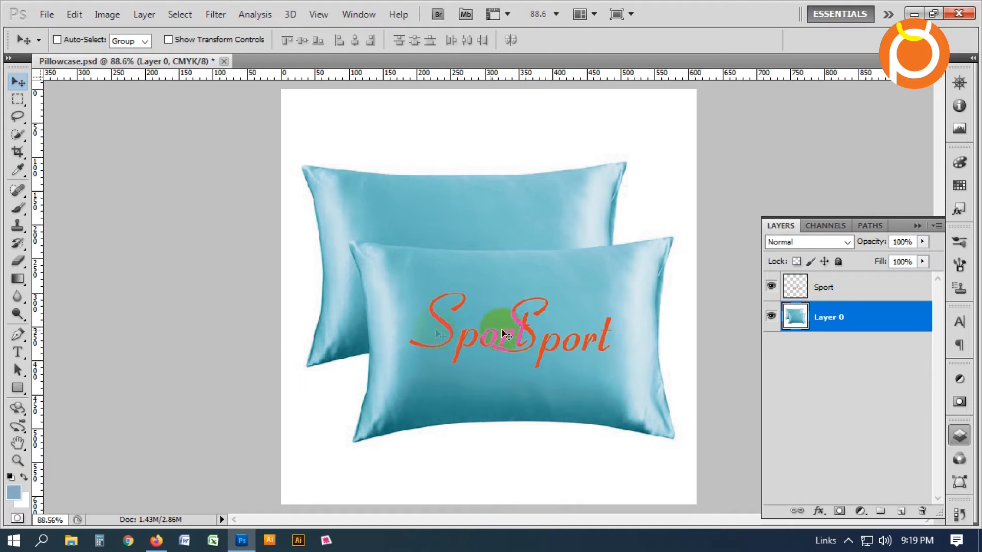
left_click_drag(388, 276, 647, 394)
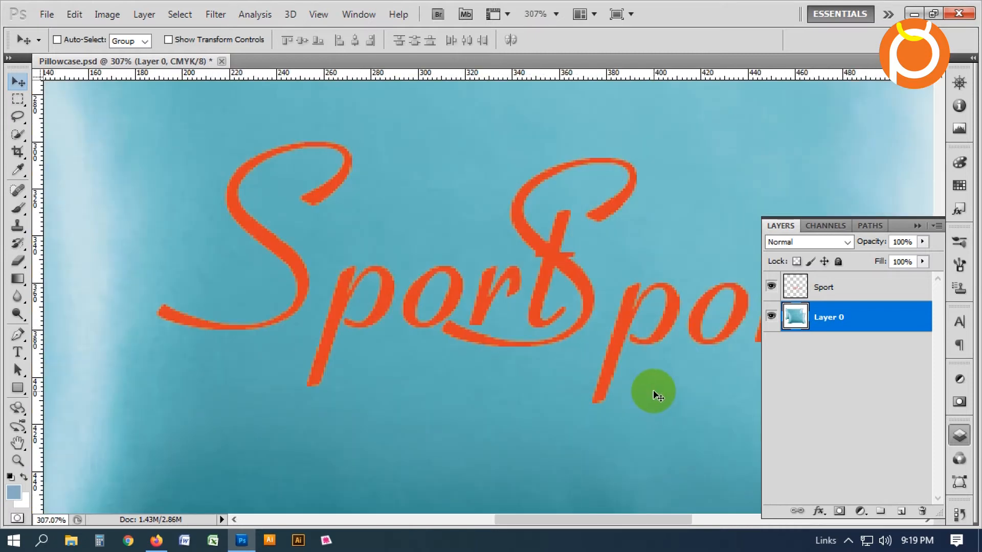
key("ctrl+0")
Make the Sport layer active and load its lettering outline as a selection.
left_click(820, 293)
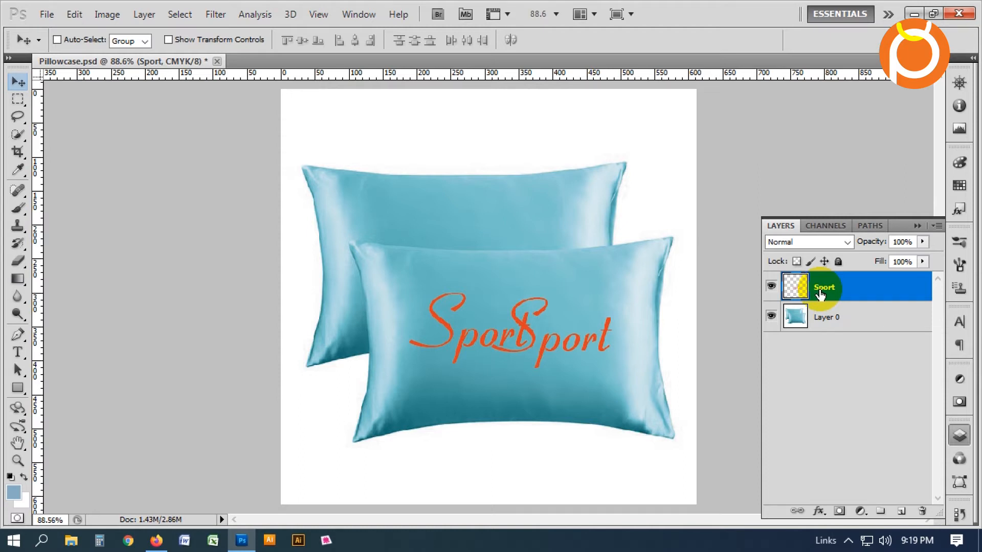
left_click(772, 317)
left_click(772, 316)
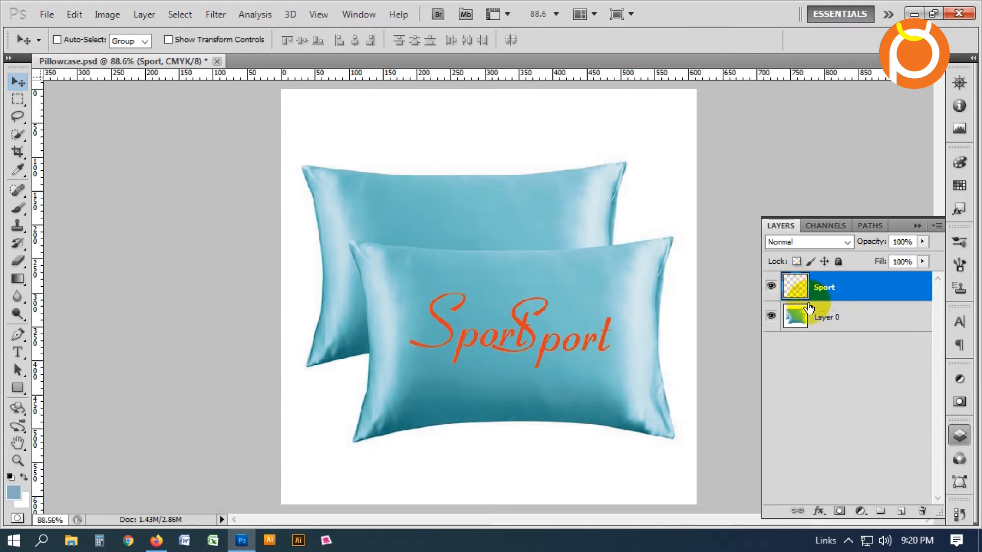
left_click(796, 287, "ctrl")
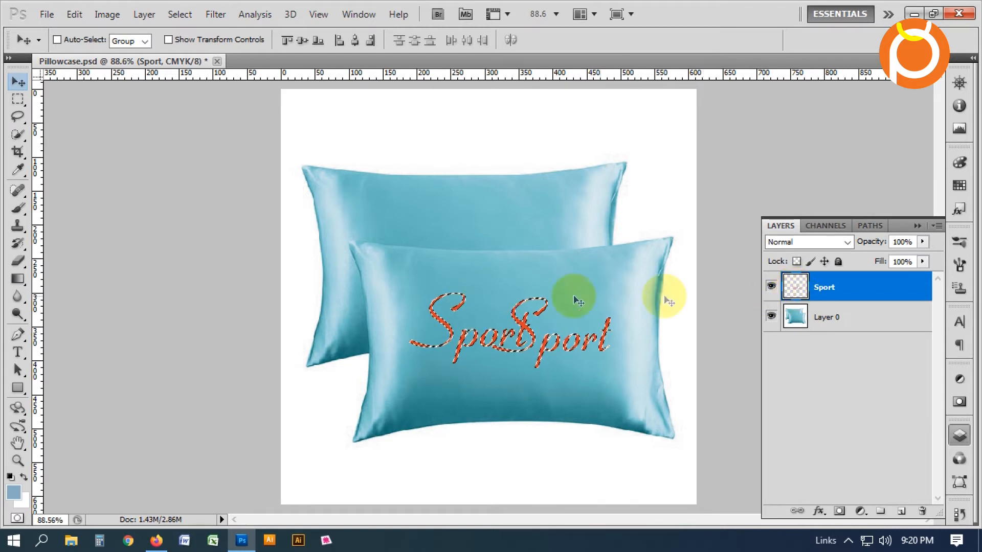
left_click_drag(395, 285, 632, 377)
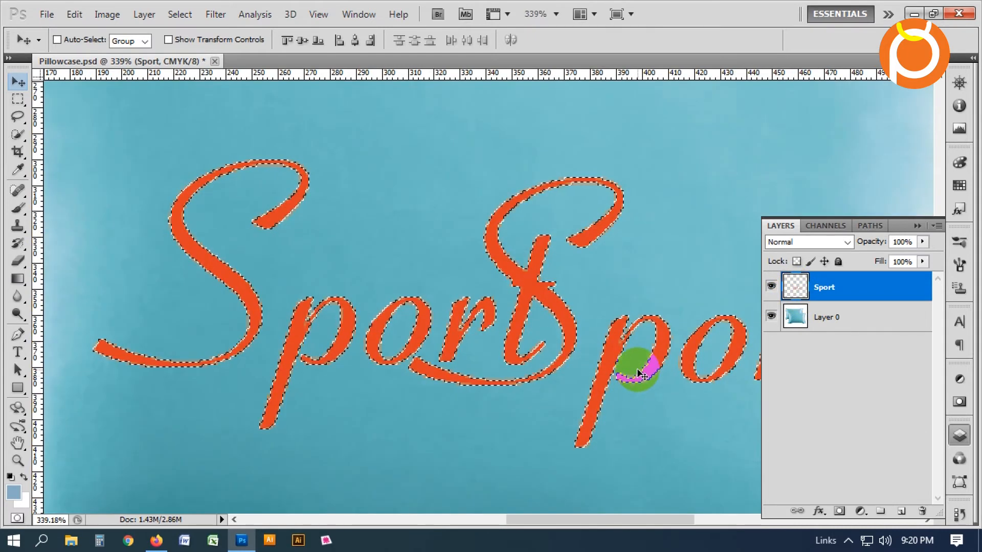
key("ctrl+0")
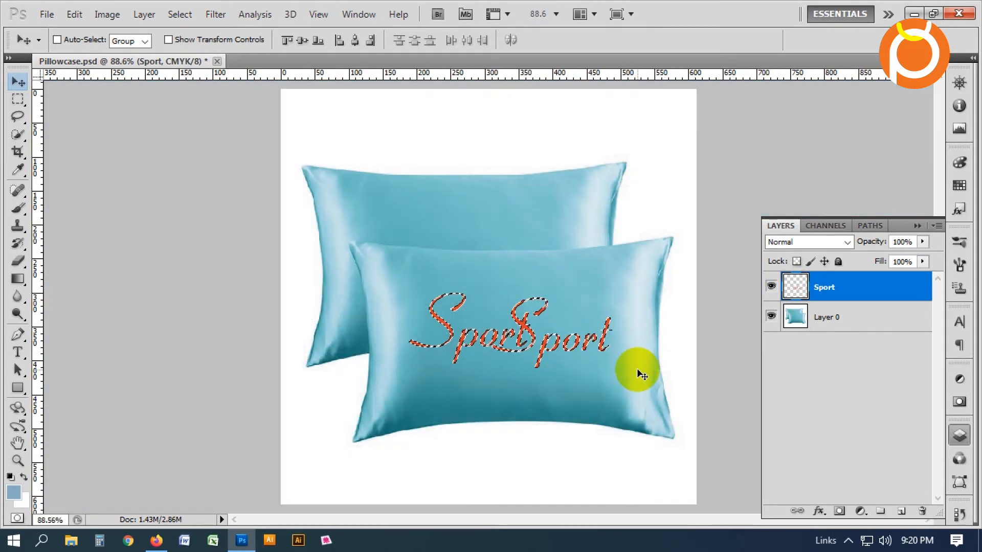
Start a new spot channel from the lettering selection, trying 0% solidity before setting it to 100%.
left_click(835, 226)
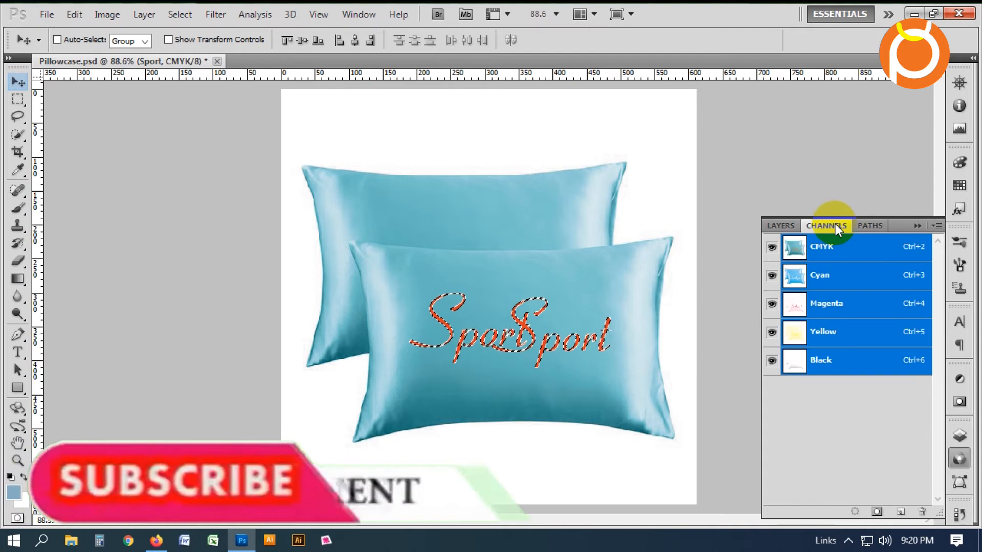
left_click(932, 226)
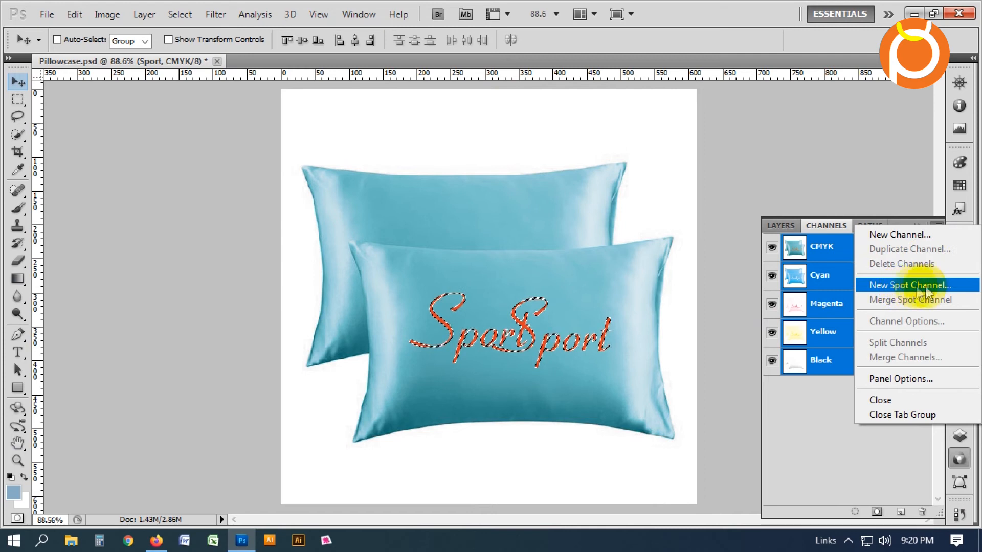
left_click(928, 286)
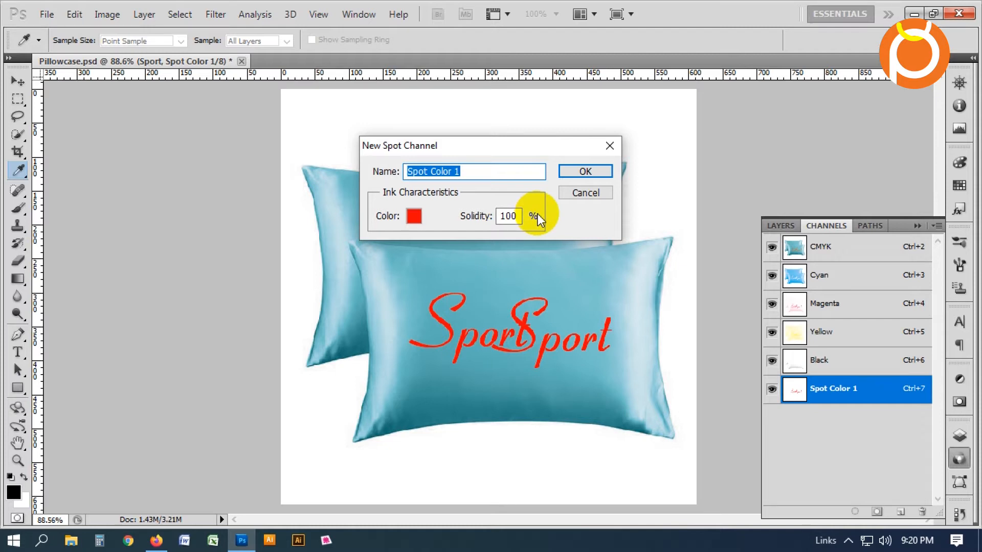
left_click(484, 219)
type("0")
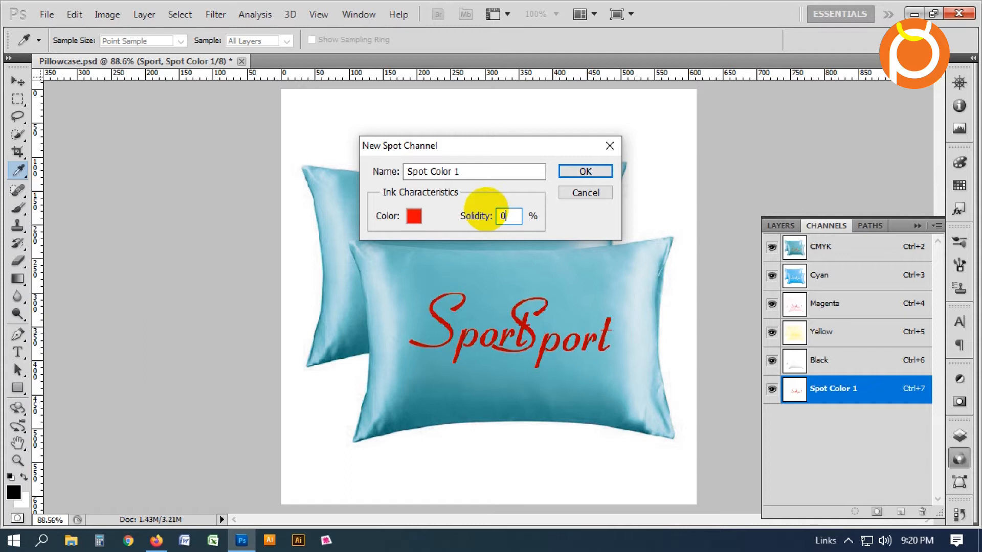
left_click(449, 215)
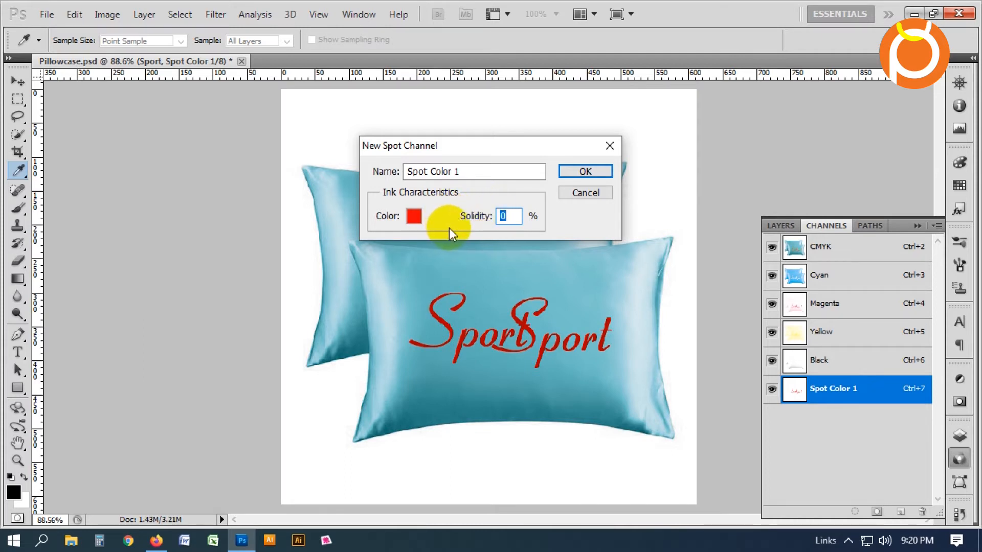
type("100")
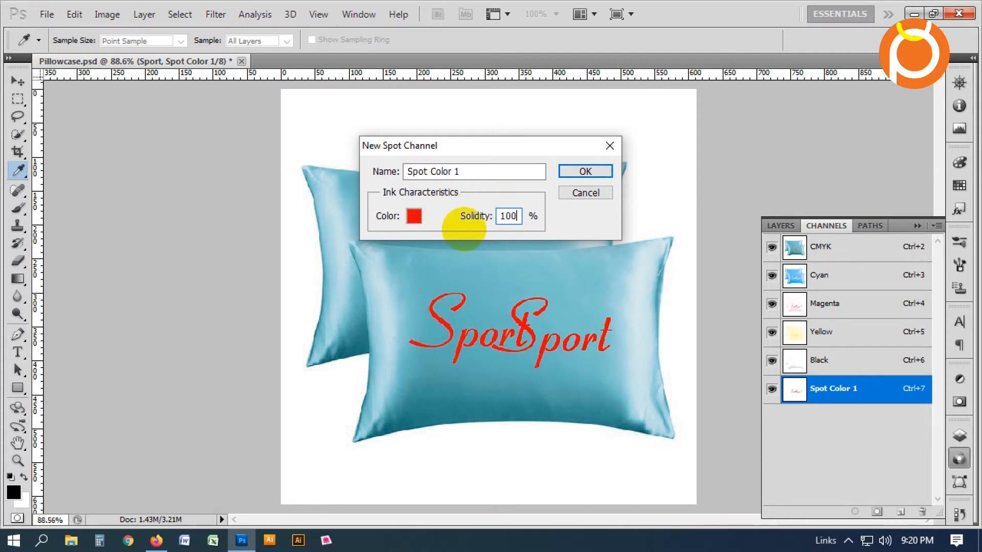
Set the spot channel's ink colour to bright red fe0404 and create the channel.
left_click(414, 216)
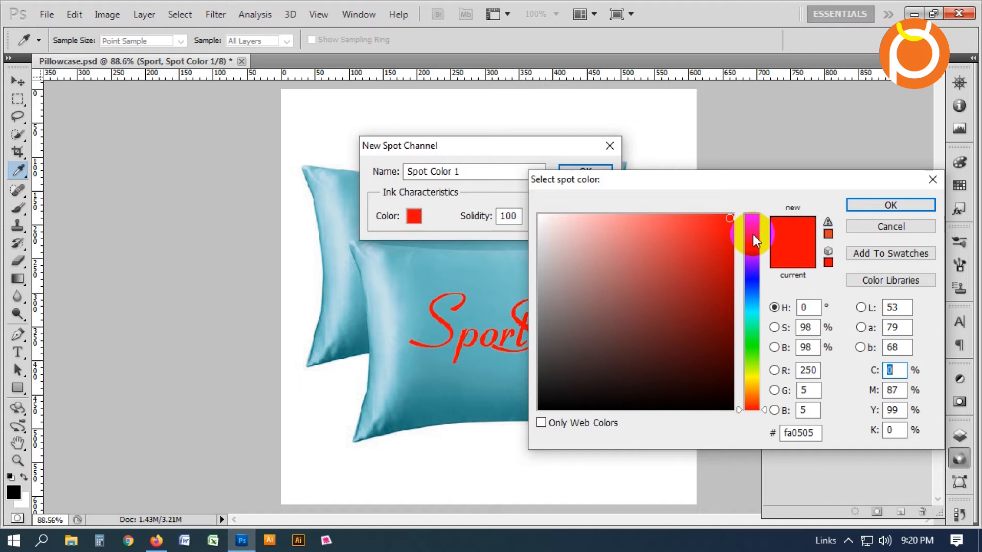
mouse_move(712, 245)
left_mouse_down()
mouse_move(648, 324)
mouse_move(666, 284)
left_mouse_up()
left_click(753, 216)
left_click_drag(752, 216, 753, 213)
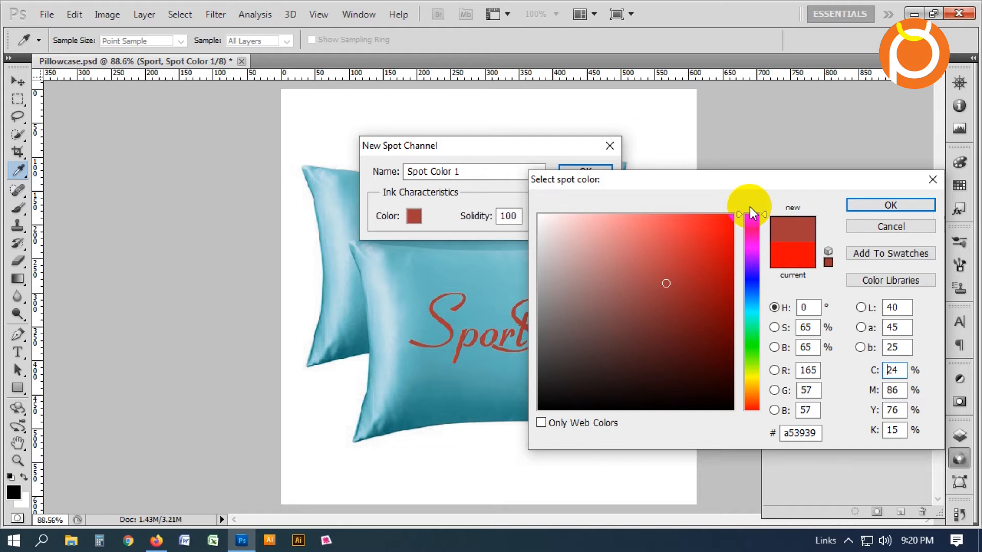
left_click_drag(717, 230, 732, 215)
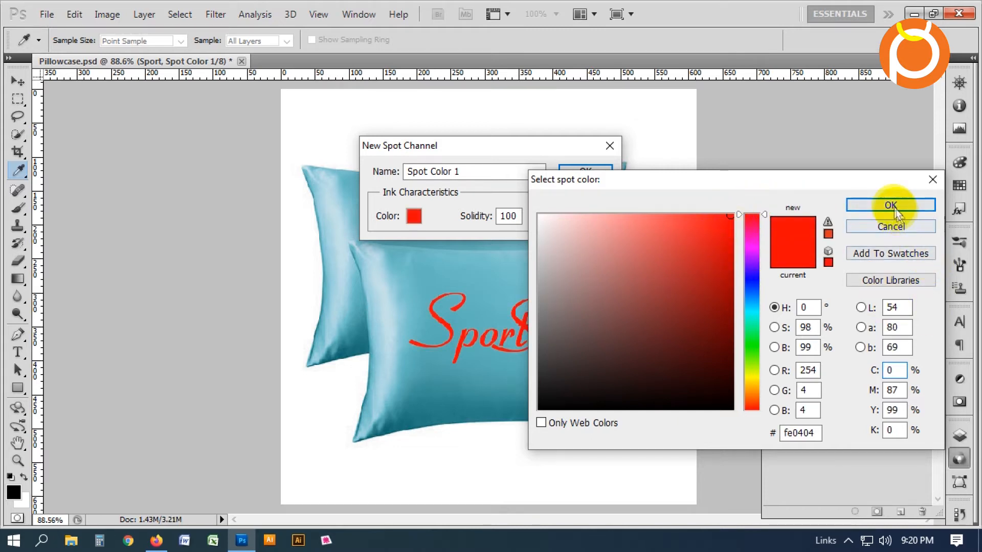
left_click(891, 205)
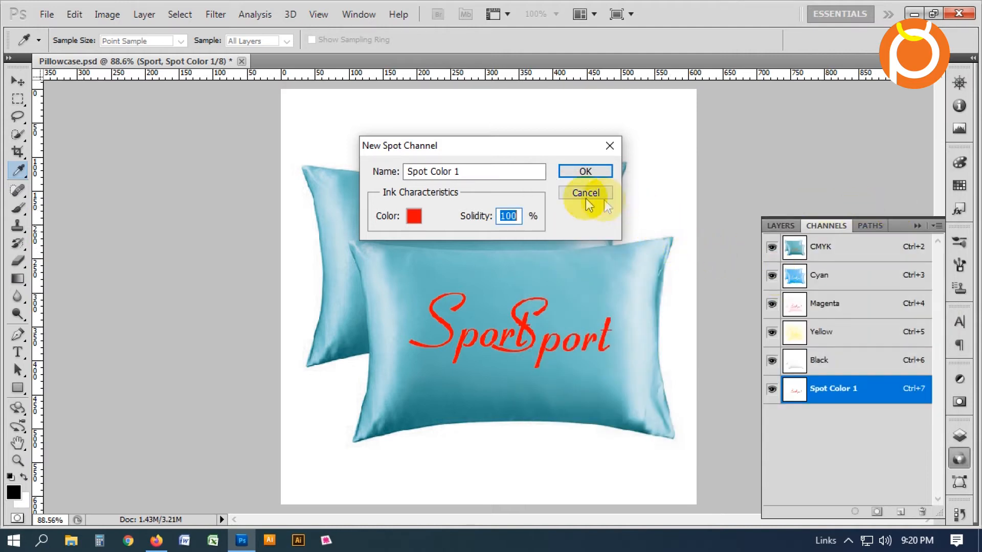
left_click(576, 174)
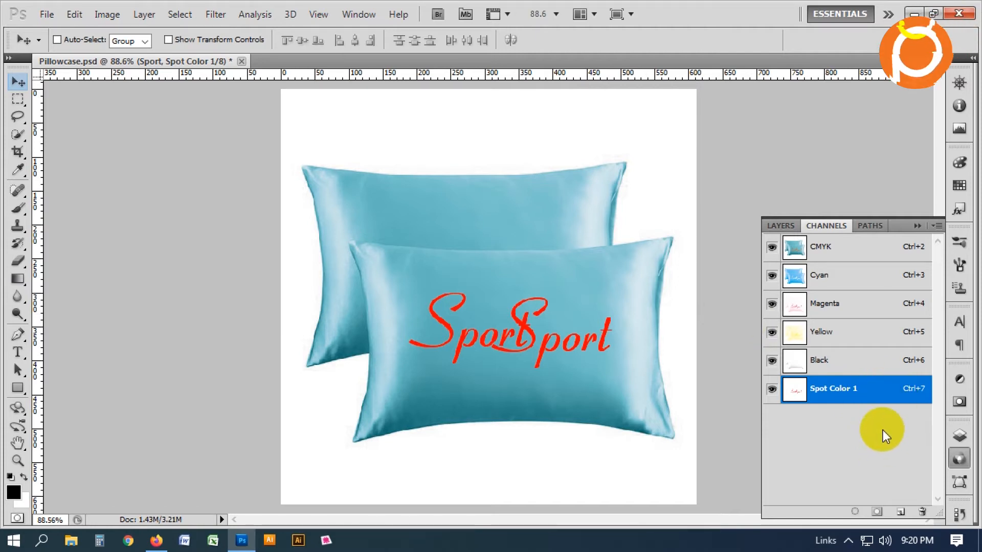
Hide the Sport layer to check the spot colour lettering alone, and make the composite CMYK channel active.
left_click(780, 226)
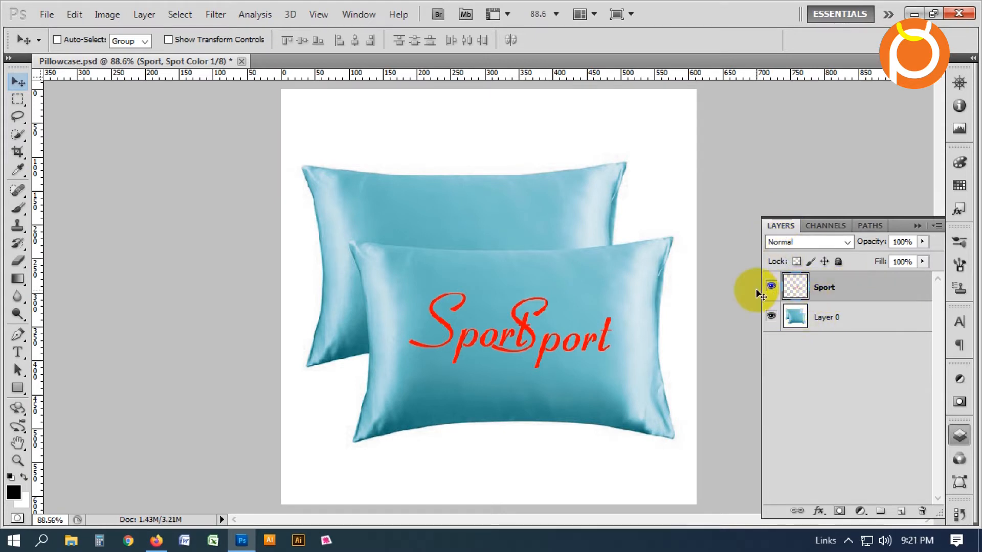
left_click(770, 287)
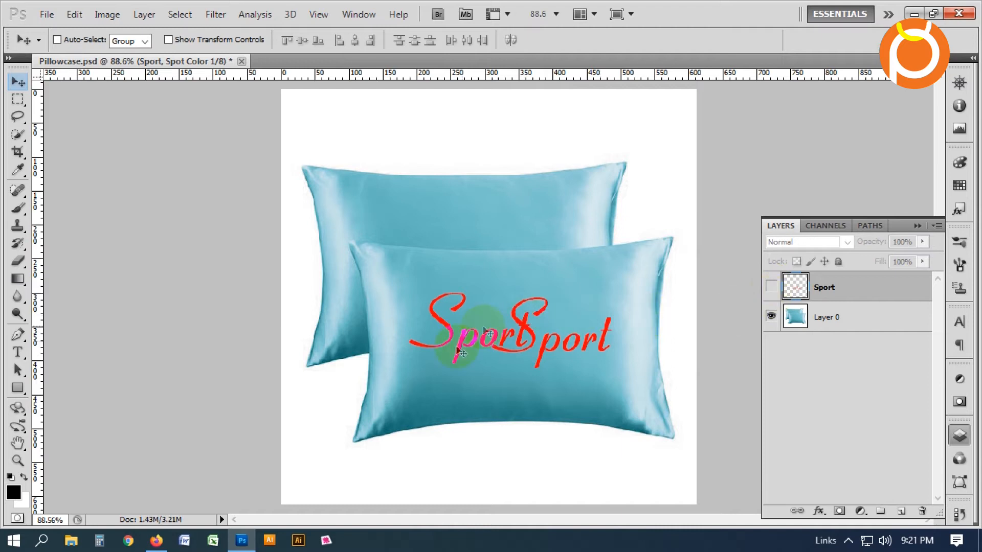
key("ctrl+minus")
key("ctrl+minus")
key("ctrl+minus")
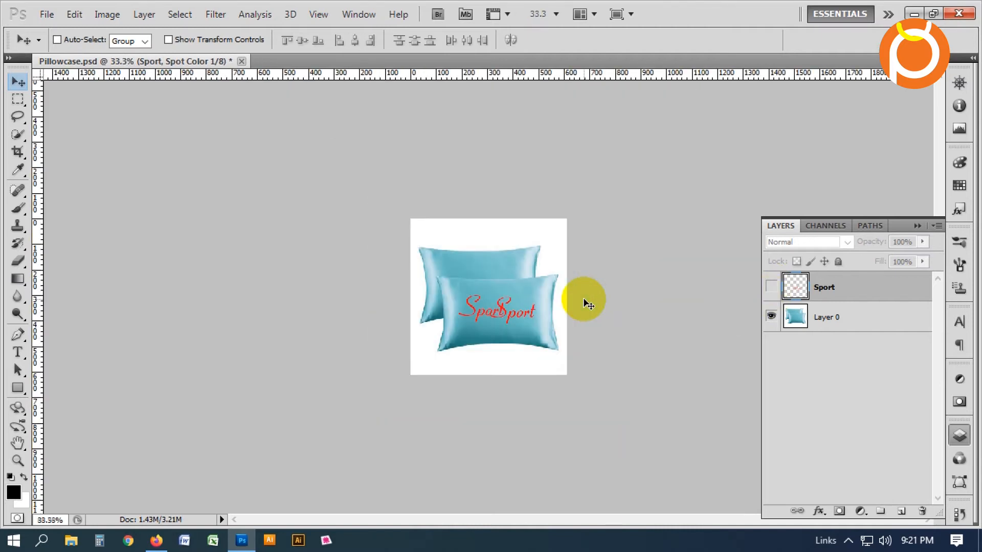
key("ctrl+0")
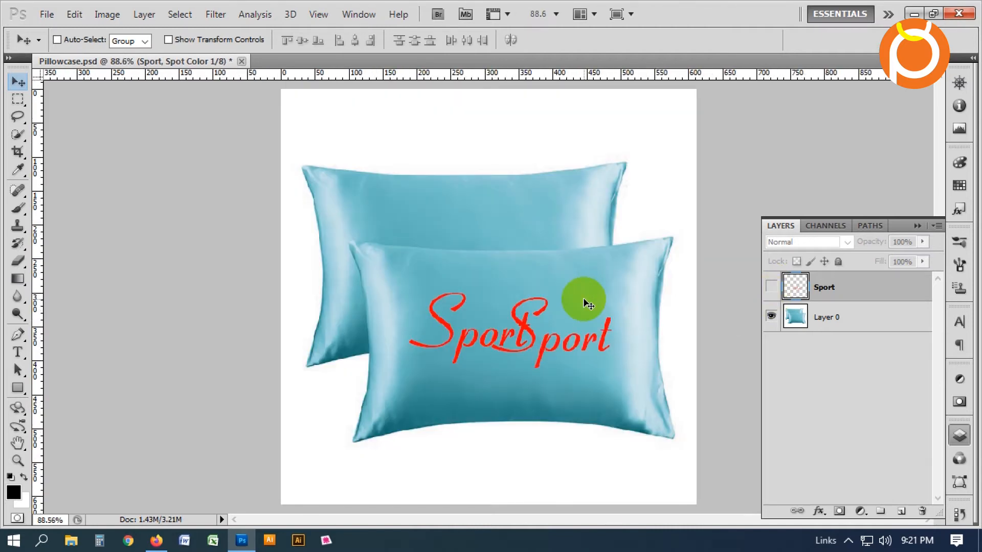
key("ctrl+2")
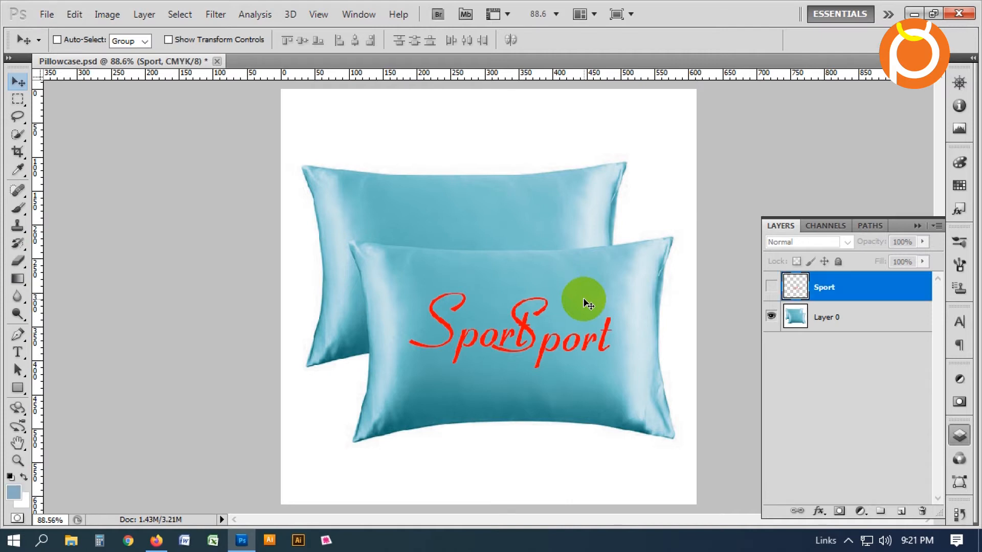
View the spot, cyan, magenta, yellow and black channels one by one, and return to the CMYK composite.
key("ctrl+7")
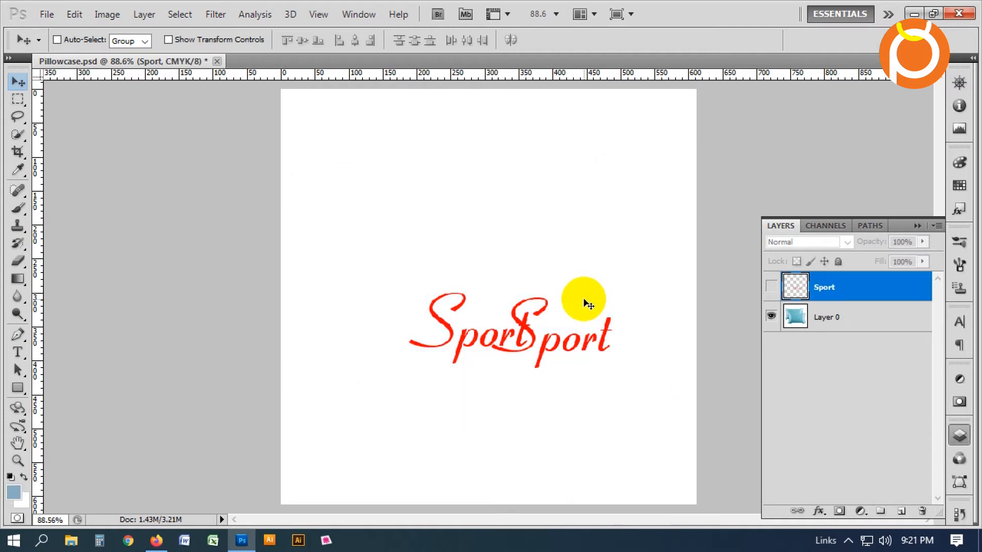
key("ctrl+3")
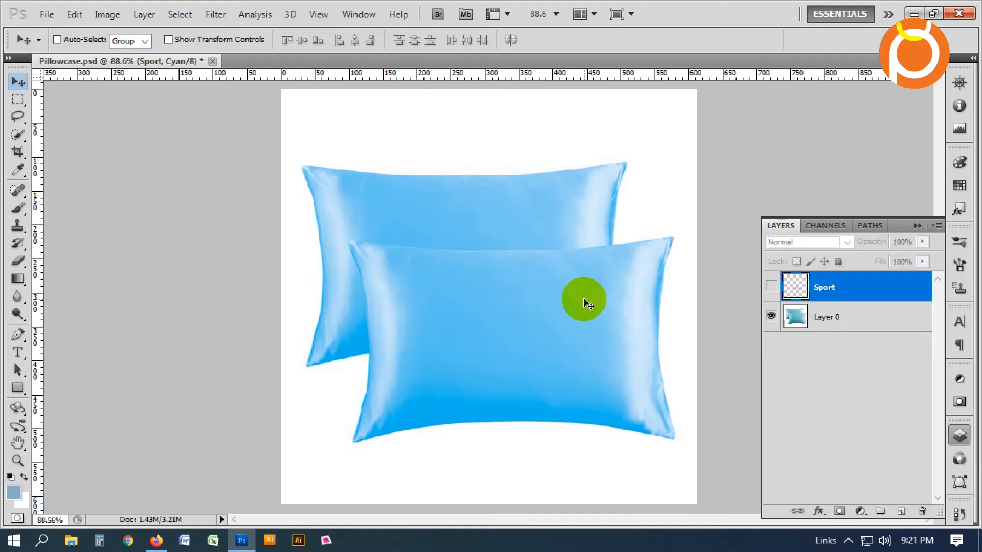
key("ctrl+4")
key("ctrl+5")
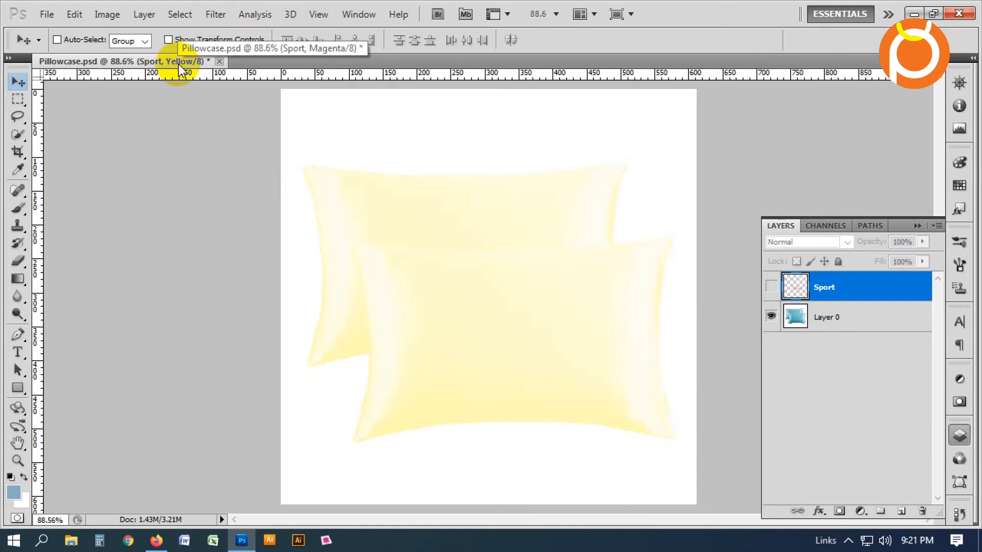
key("ctrl+6")
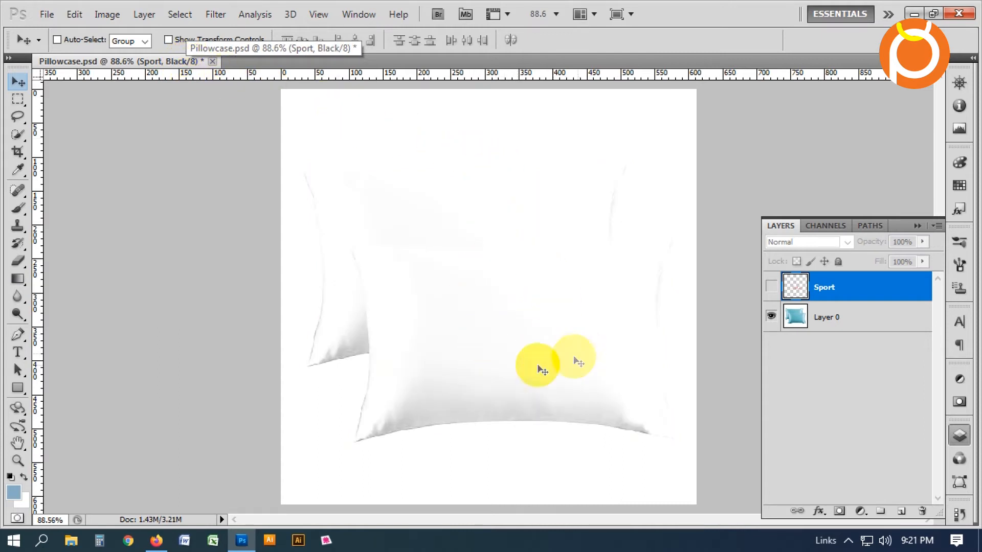
key("ctrl+7")
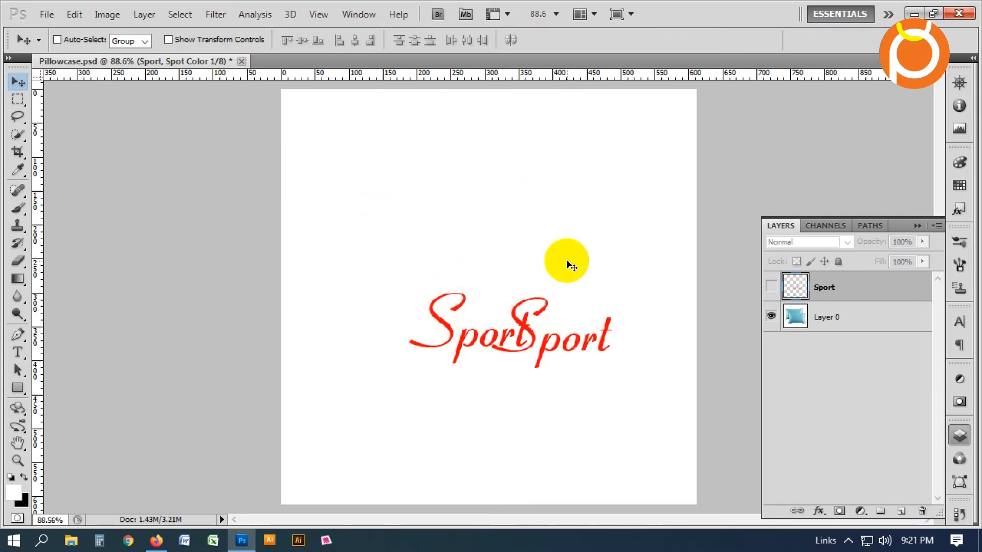
key("ctrl+2")
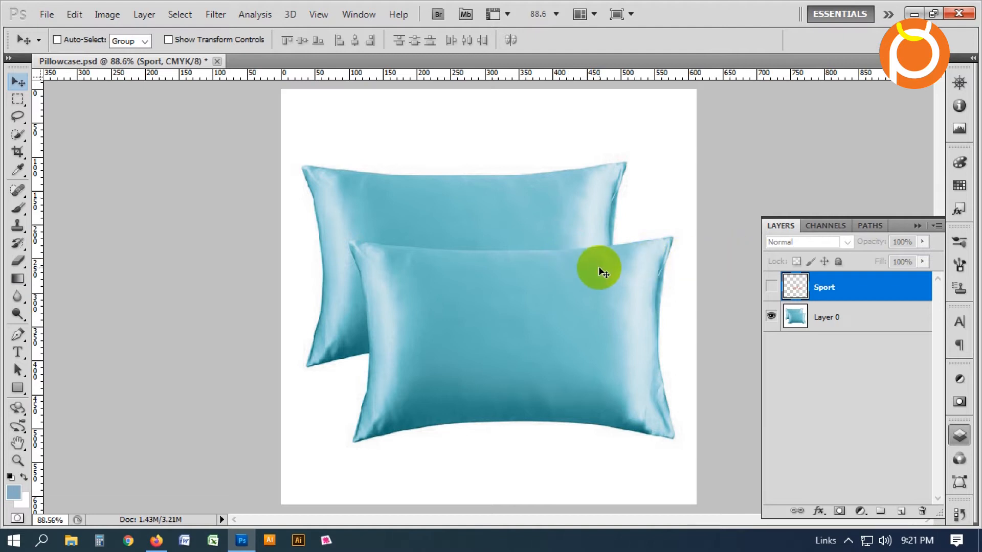
Make the Spot Color 1 channel visible over the CMYK composite, and save and close the pillowcase document.
left_click(825, 225)
left_click(772, 388)
key("ctrl+minus")
key("ctrl+minus")
key("ctrl+0")
key("ctrl+s")
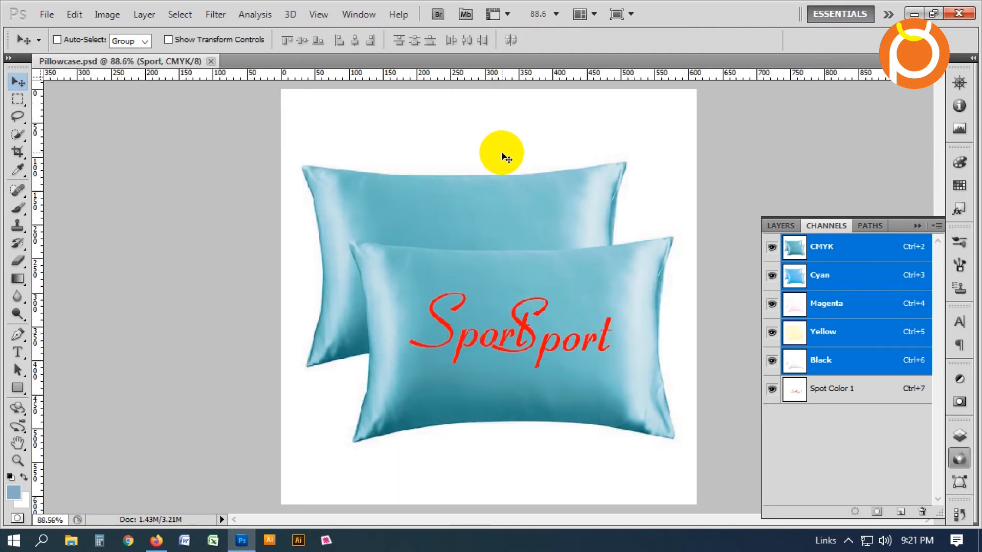
key("ctrl+w")
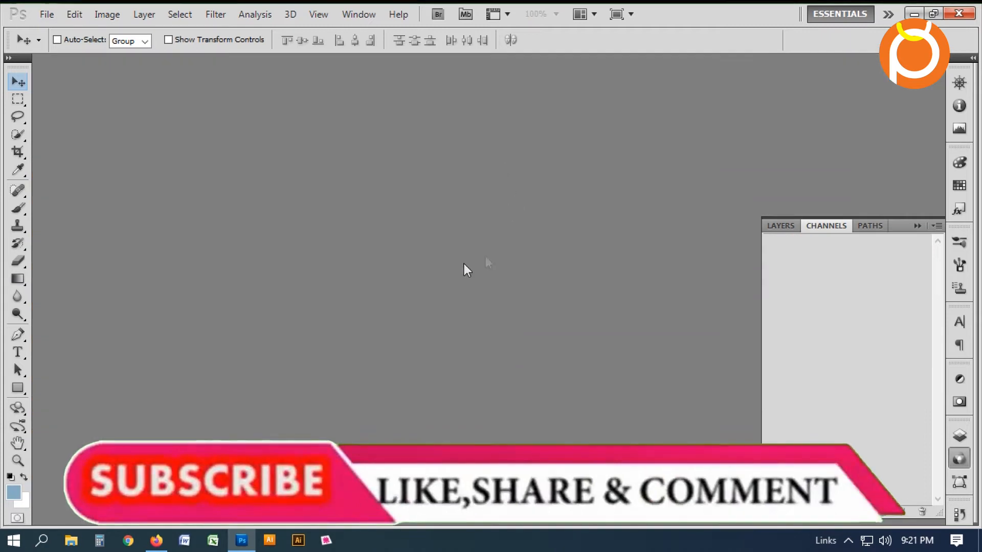
Open the background PSD file with the red leaf, dock it as a tab and fit it on screen.
key("ctrl+o")
left_click(398, 106)
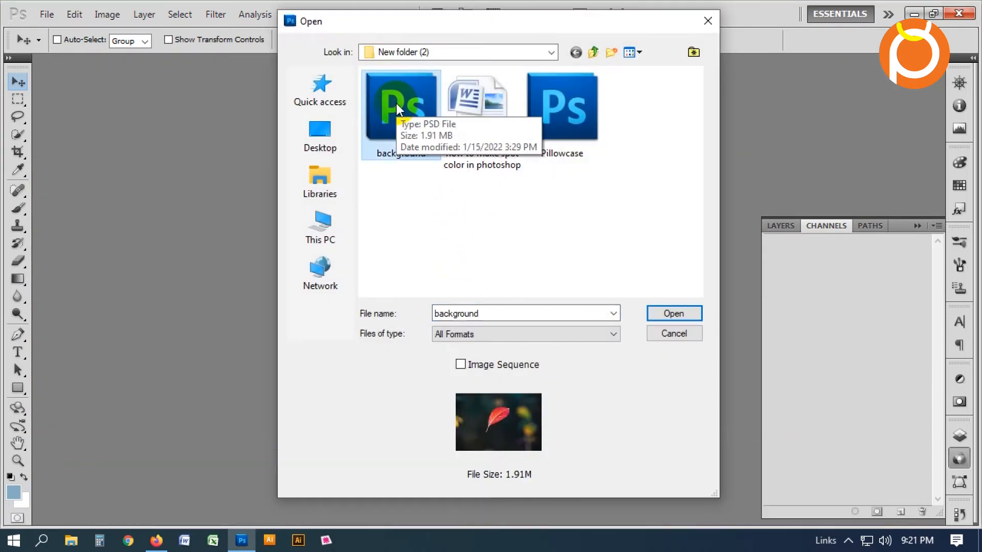
double_click(397, 103)
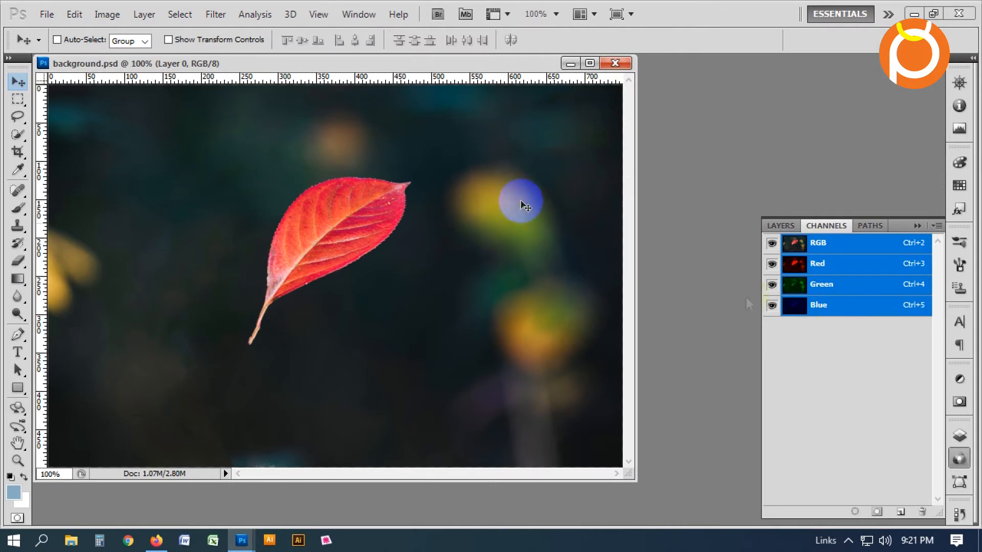
left_click_drag(399, 66, 485, 63)
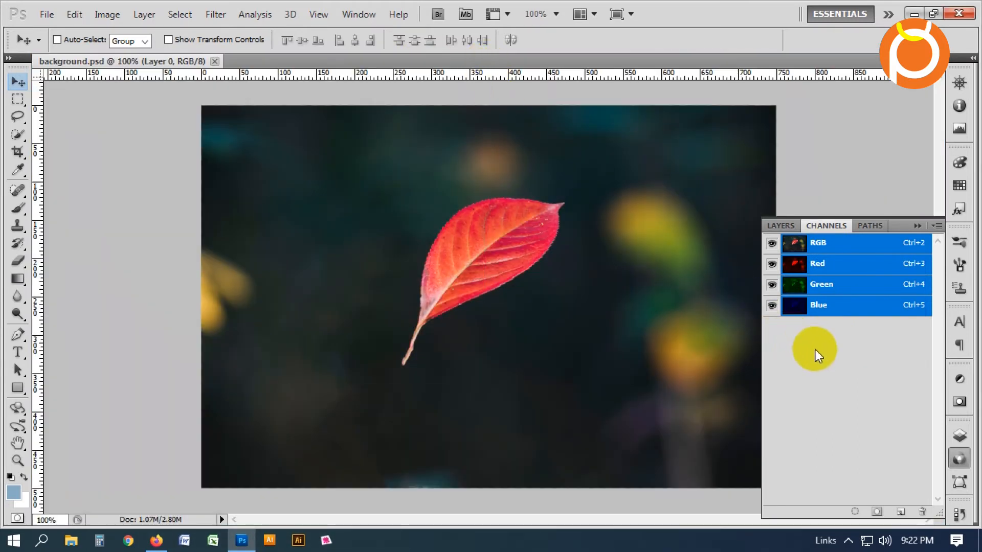
key("ctrl+minus")
key("ctrl+minus")
key("ctrl+0")
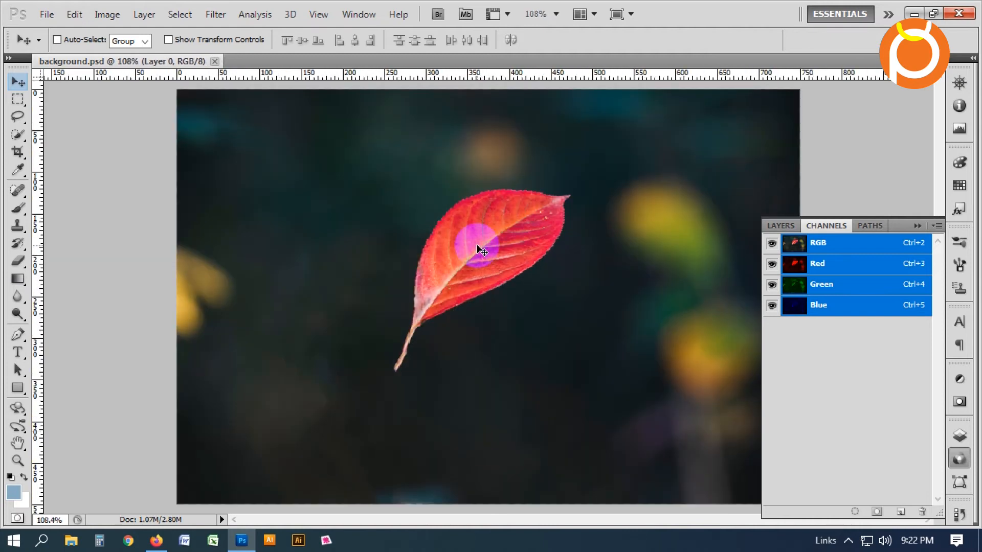
Convert the leaf image from RGB to CMYK Color mode, accepting the conversion without a color profile.
left_click(109, 15)
mouse_move(153, 30)
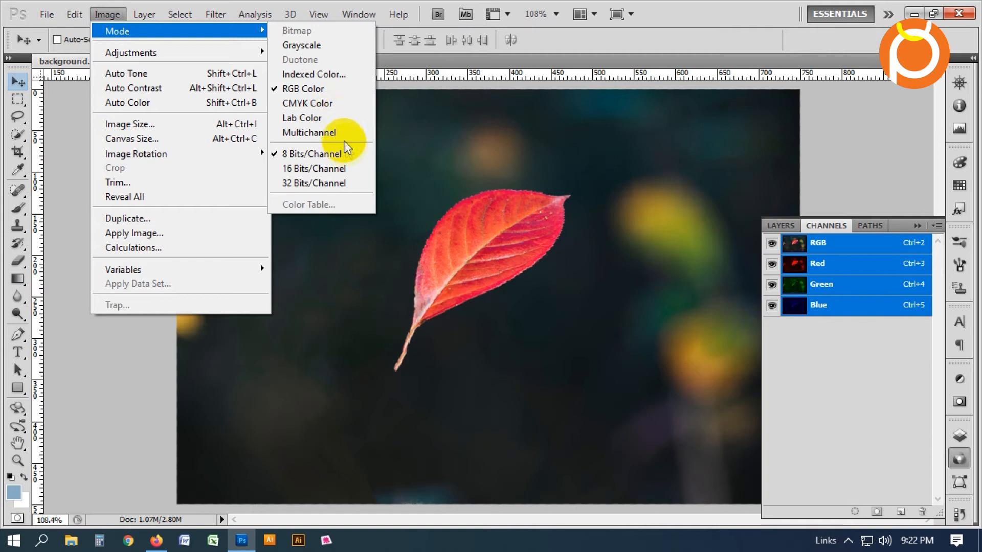
left_click(337, 103)
left_click(607, 216)
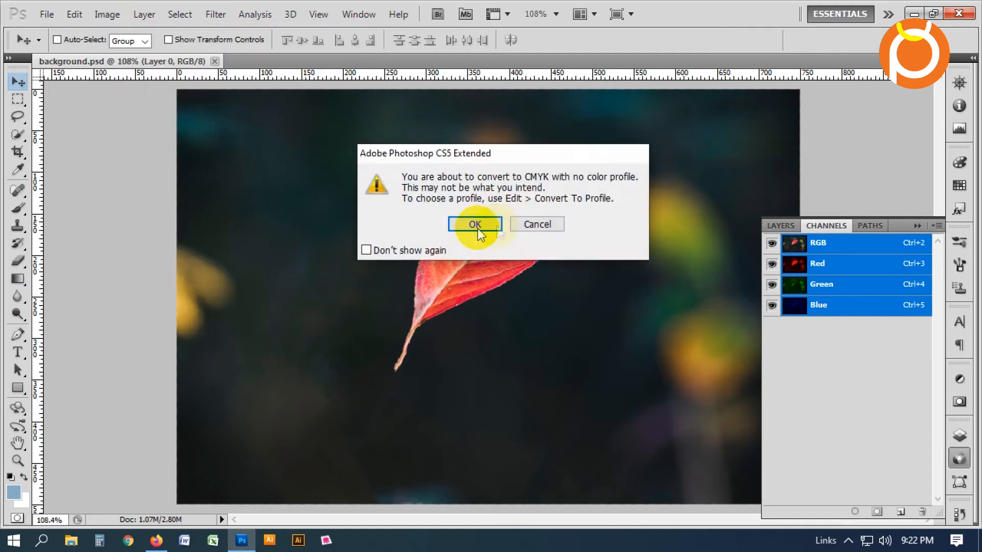
left_click(496, 226)
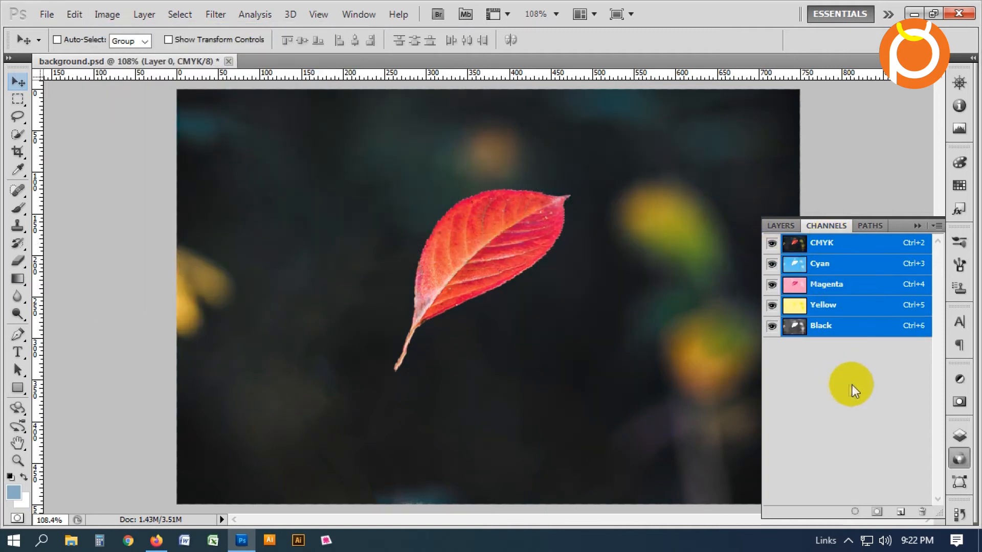
Switch Layer 1 and Layer 0 off and on in turn to examine the leaf and its background, including a close-up.
left_click(778, 224)
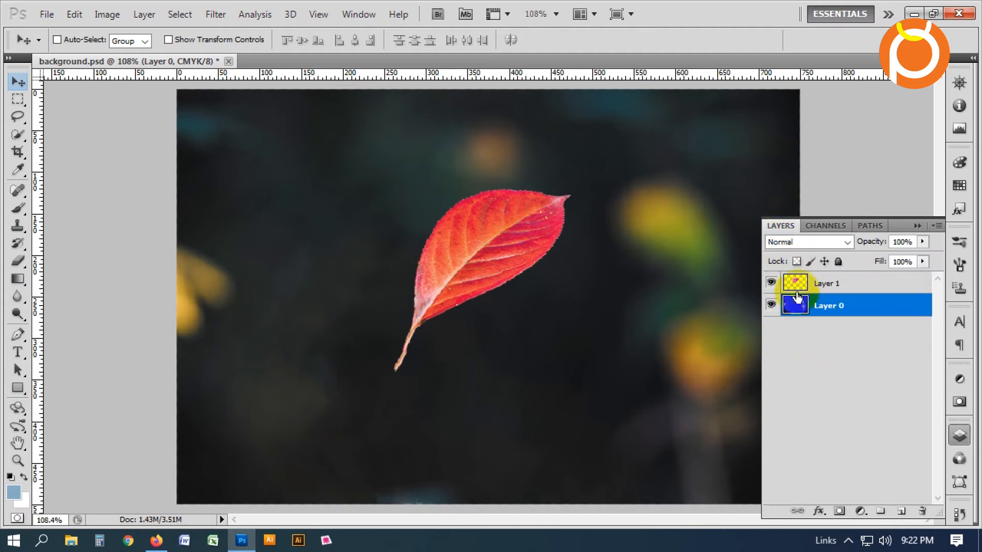
left_click(772, 285)
left_click(773, 286)
left_click(773, 285)
left_click(773, 286)
key("ctrl+minus")
key("ctrl+0")
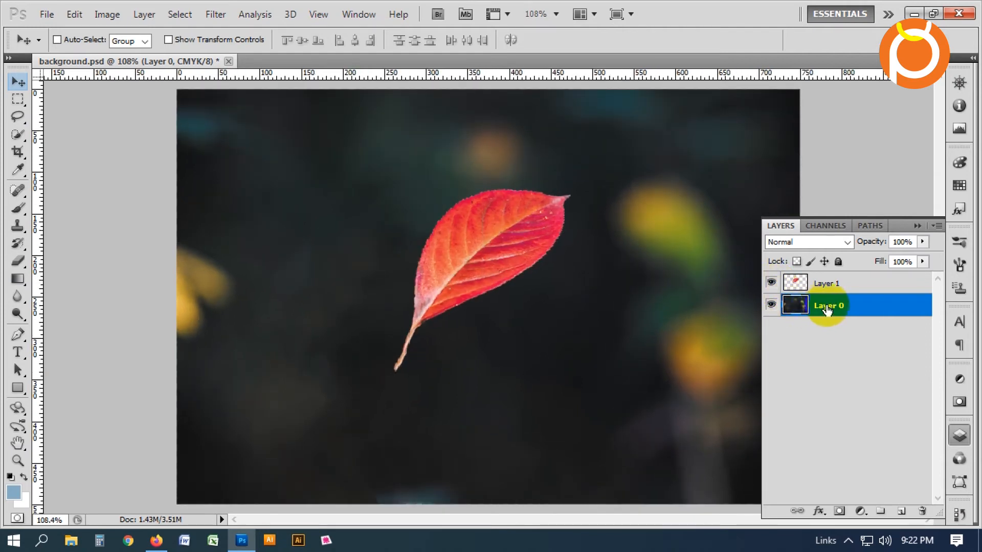
left_click(771, 283)
left_click(771, 283)
left_click(772, 282)
left_click(772, 283)
left_click(772, 307)
left_click(772, 306)
left_click(771, 307)
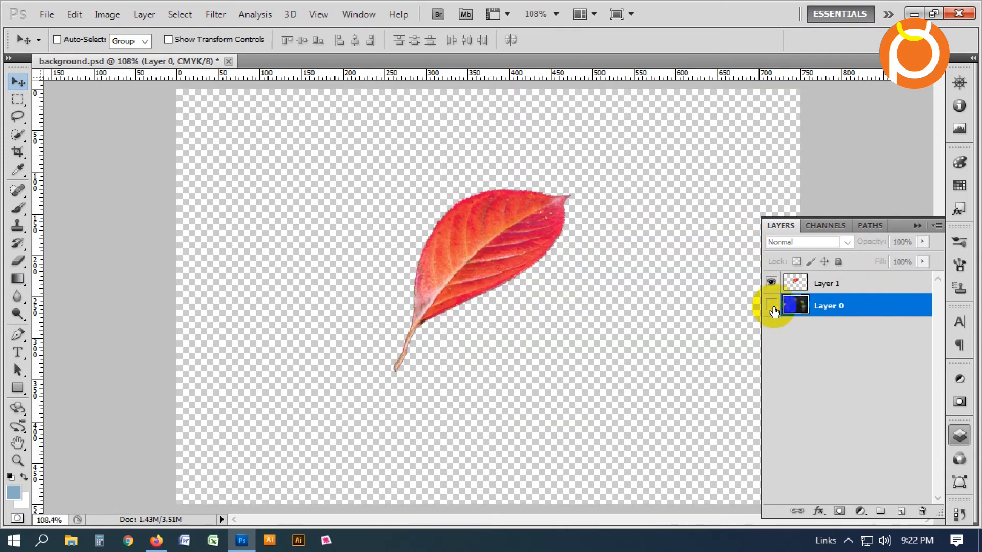
left_click(772, 307)
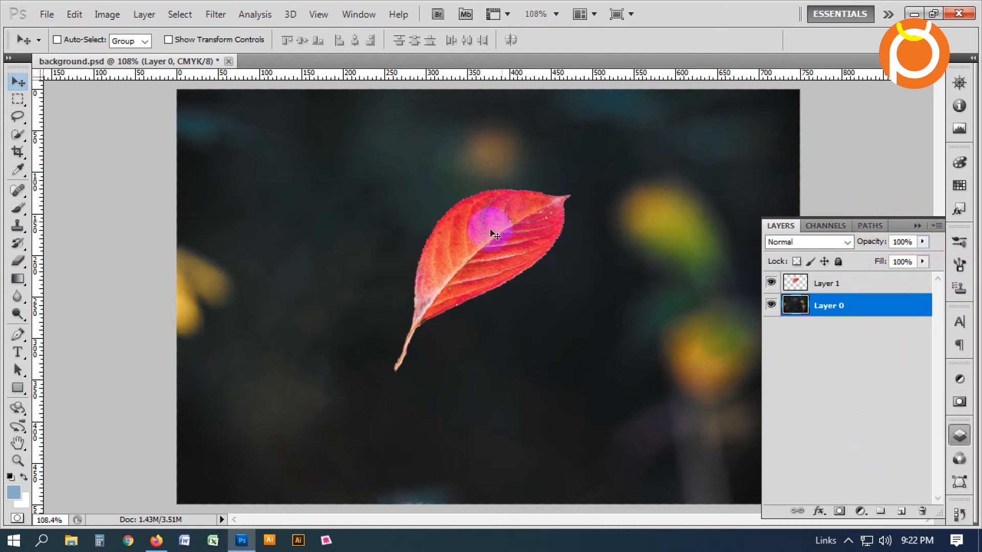
key("ctrl+minus")
key("ctrl+minus")
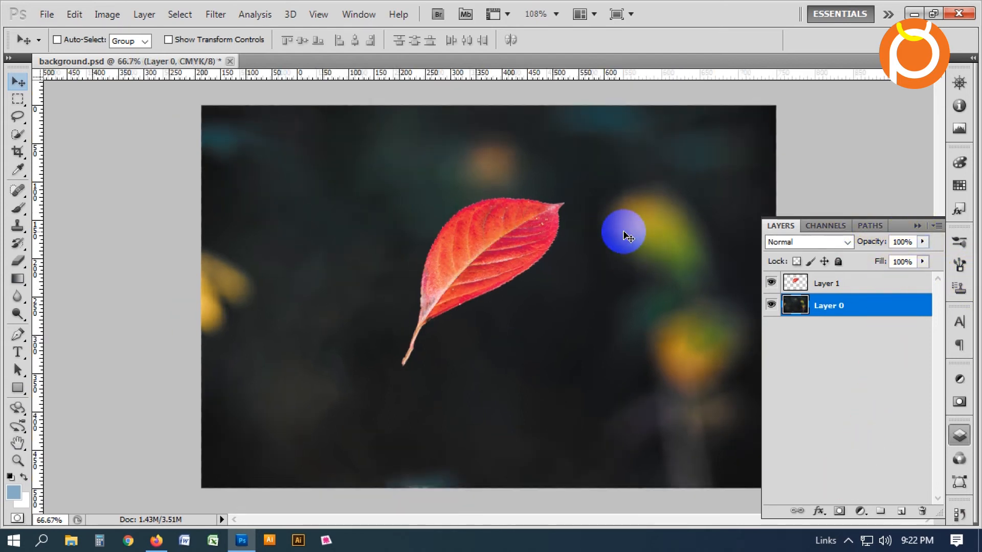
key("ctrl+0")
left_click_drag(322, 187, 729, 406)
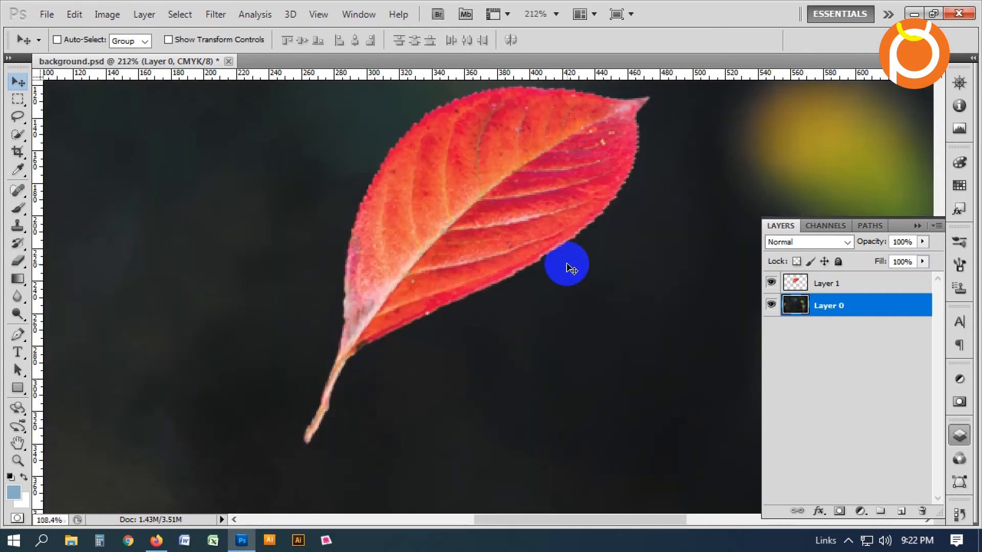
key("ctrl+0")
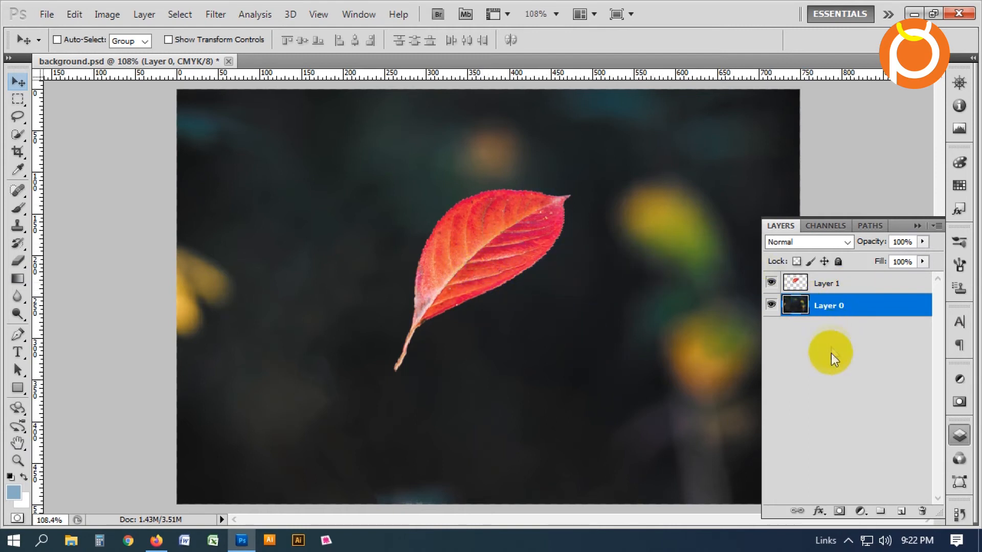
With background Layer 0 hidden and leaf Layer 1 active, load the CMYK composite channel as a selection.
left_click(771, 305)
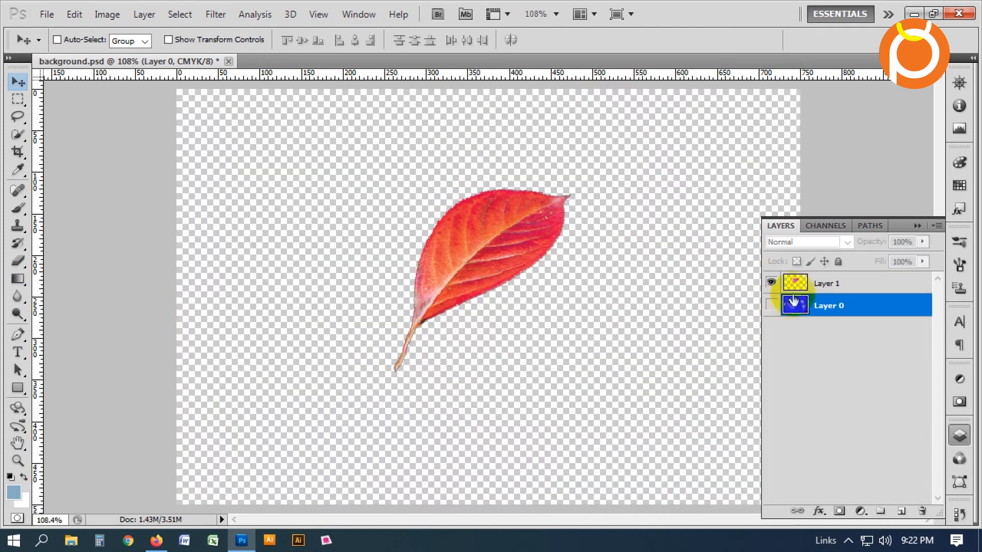
left_click(823, 284)
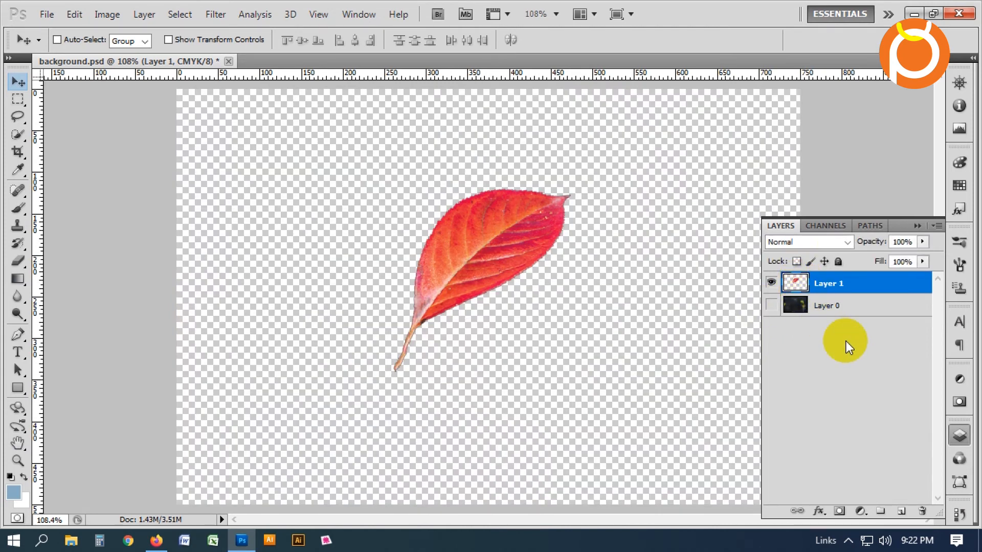
left_click(828, 223)
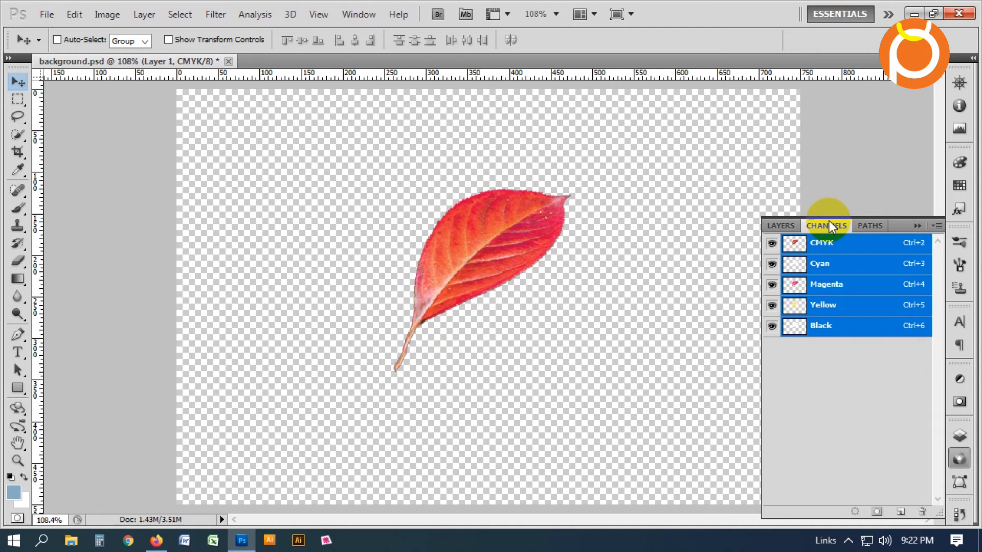
left_click(854, 513)
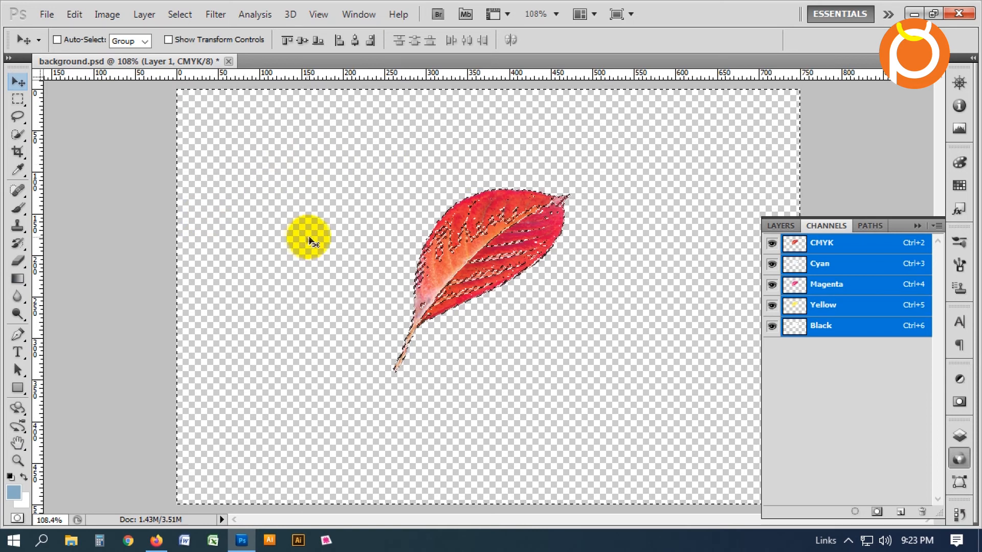
Invert the selection so it covers the leaf, and save it as an alpha channel.
left_click(180, 15)
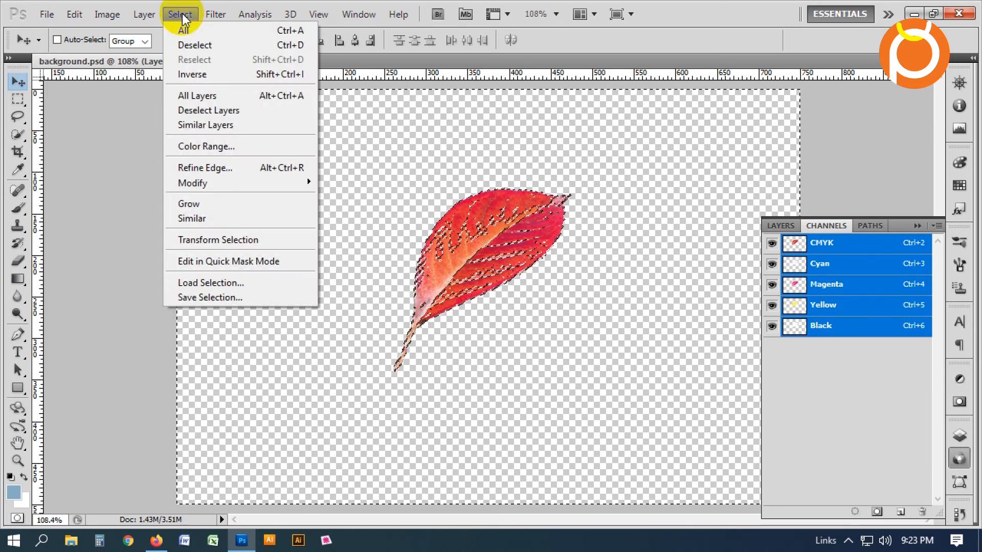
left_click(217, 77)
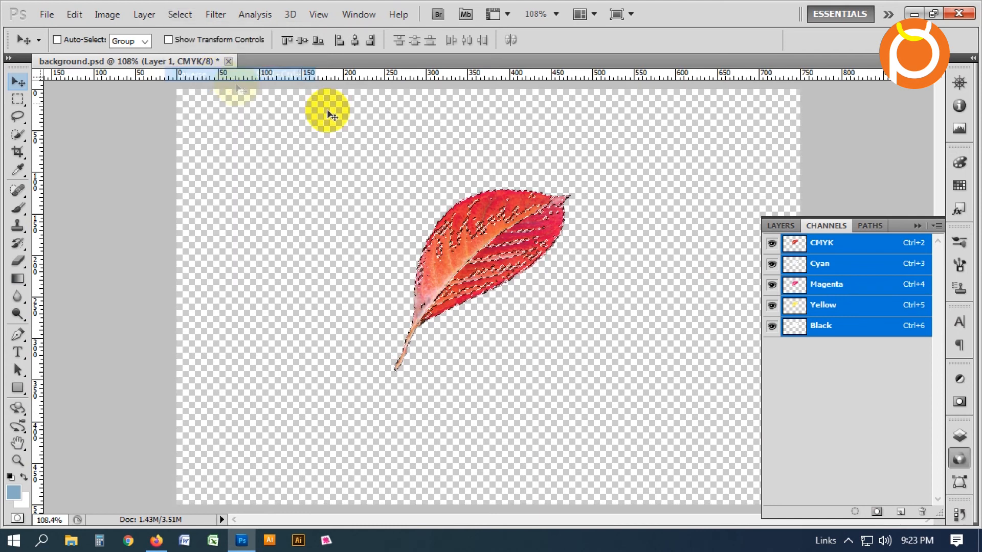
key("ctrl+minus")
key("ctrl+minus")
key("ctrl+0")
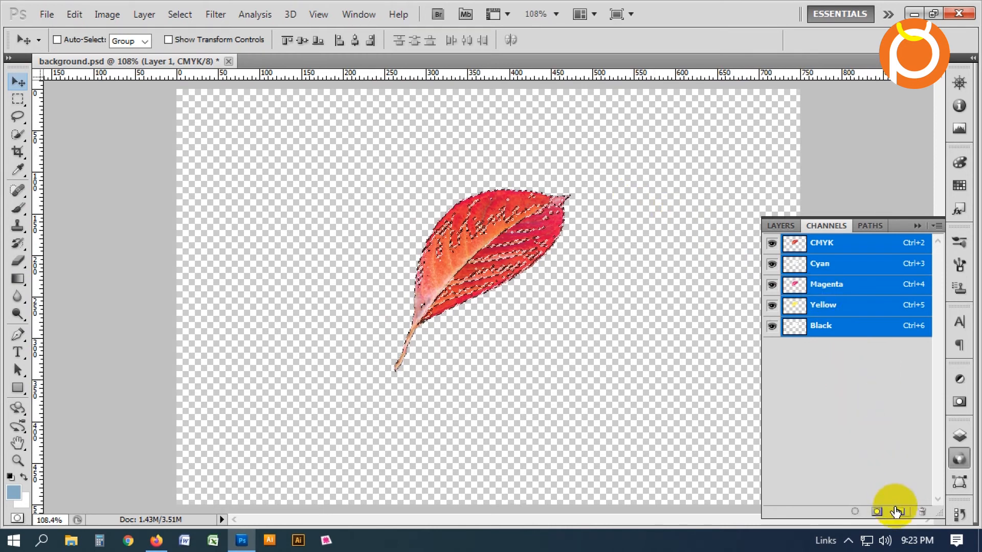
left_click(877, 512)
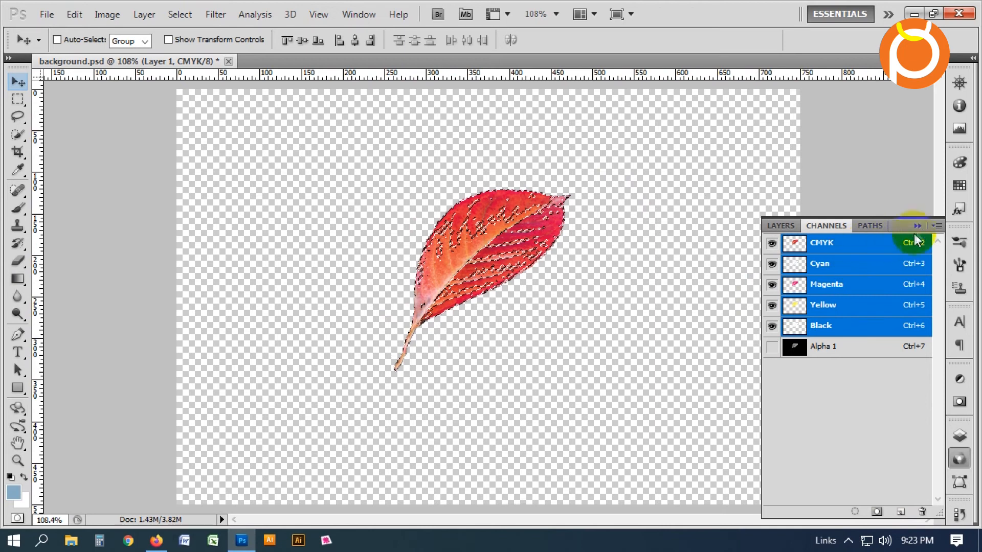
Create a spot channel from the leaf selection using PANTONE 185 C from the PANTONE solid coated book, at 100% solidity.
left_click(936, 226)
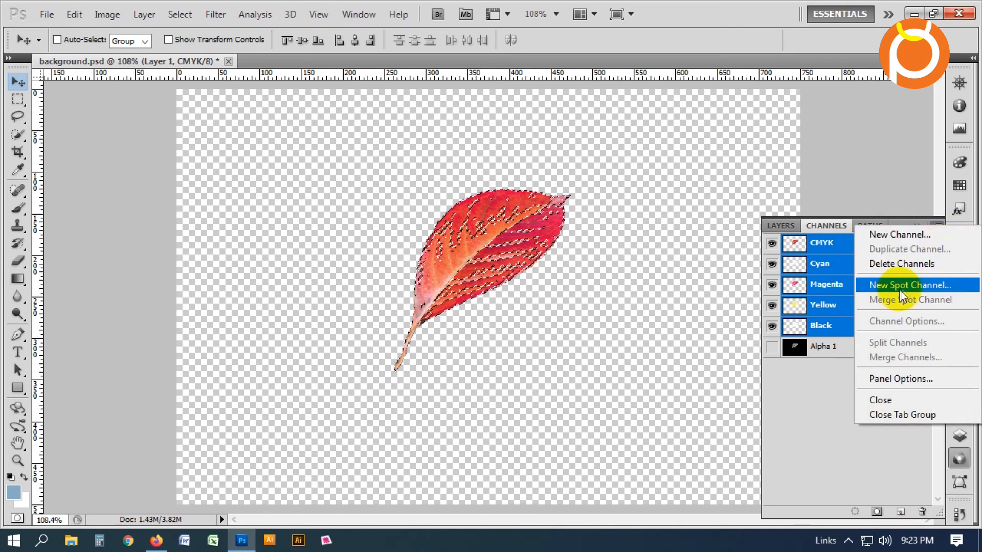
left_click(915, 286)
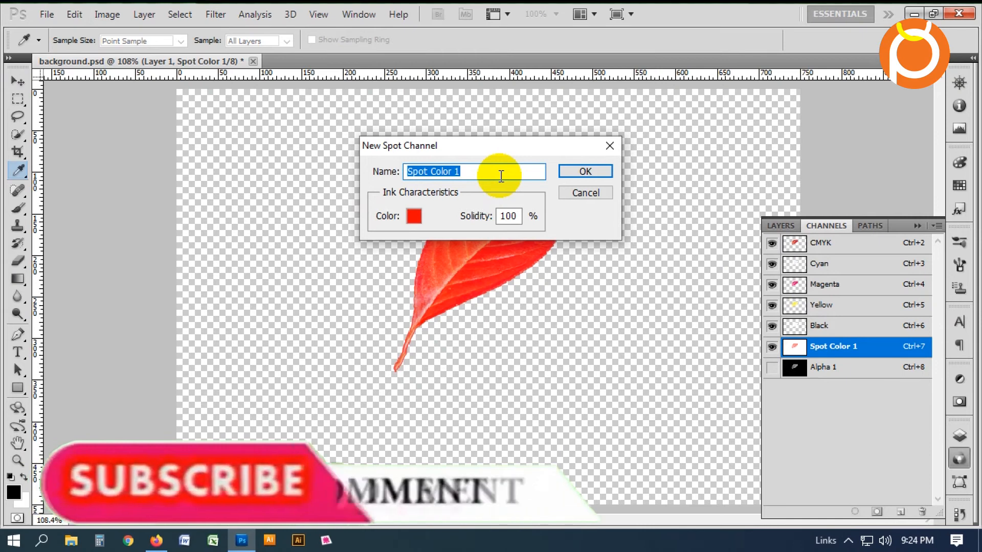
left_click(414, 216)
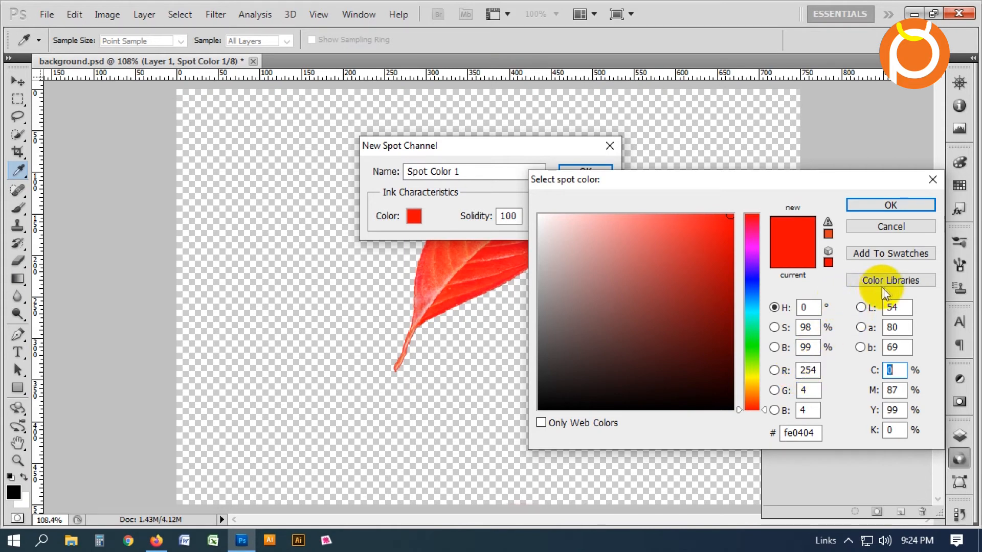
left_click(895, 280)
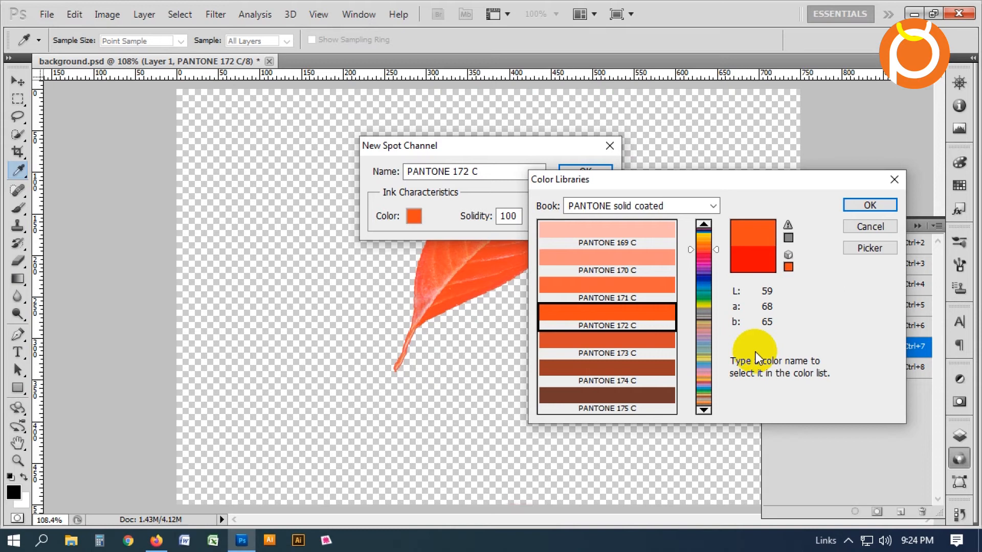
left_click(704, 297)
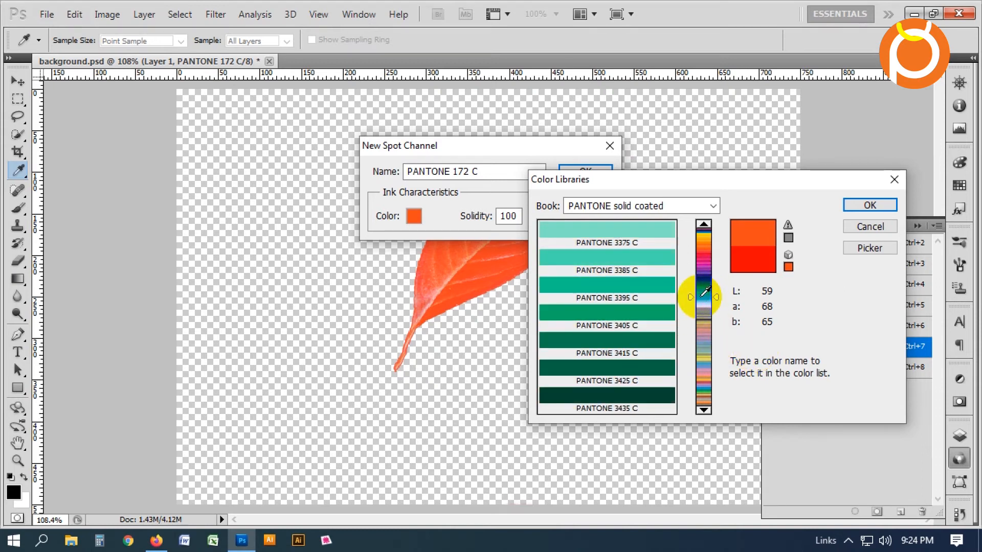
left_click(621, 282)
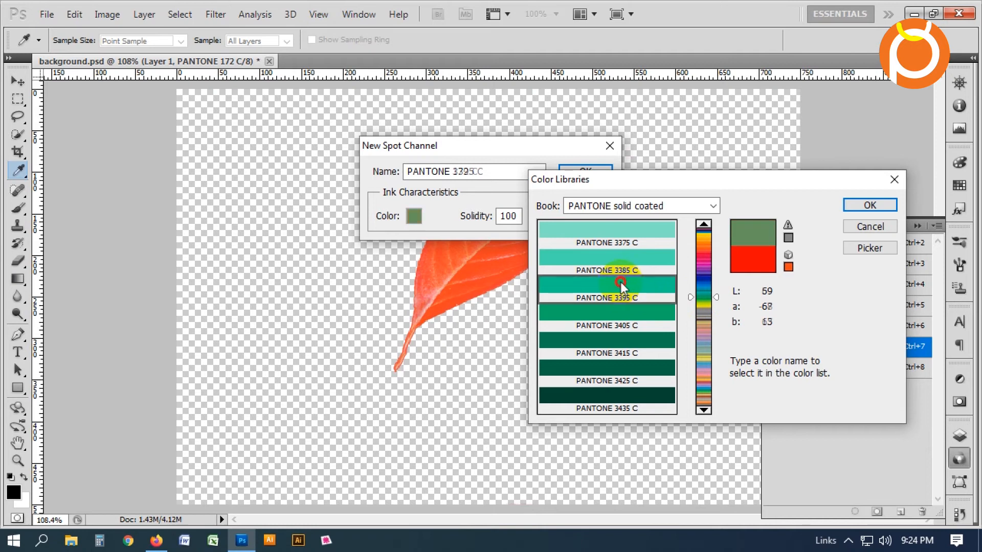
left_click(709, 250)
left_click(617, 317)
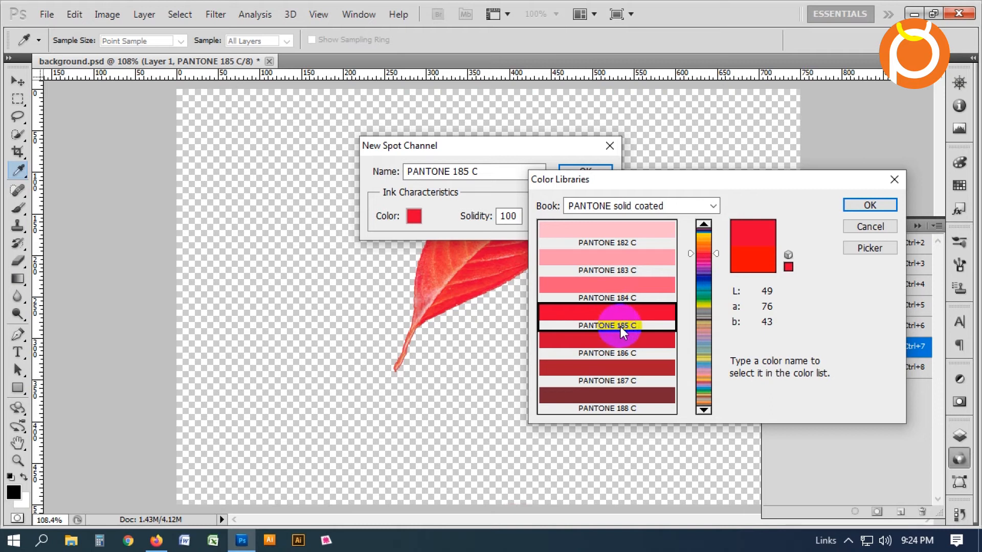
left_click(845, 209)
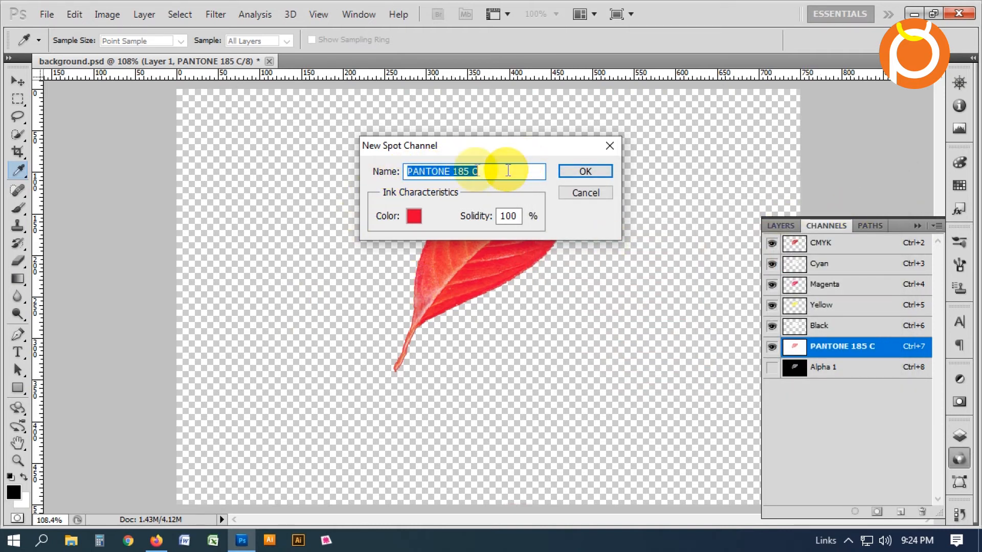
left_click(586, 172)
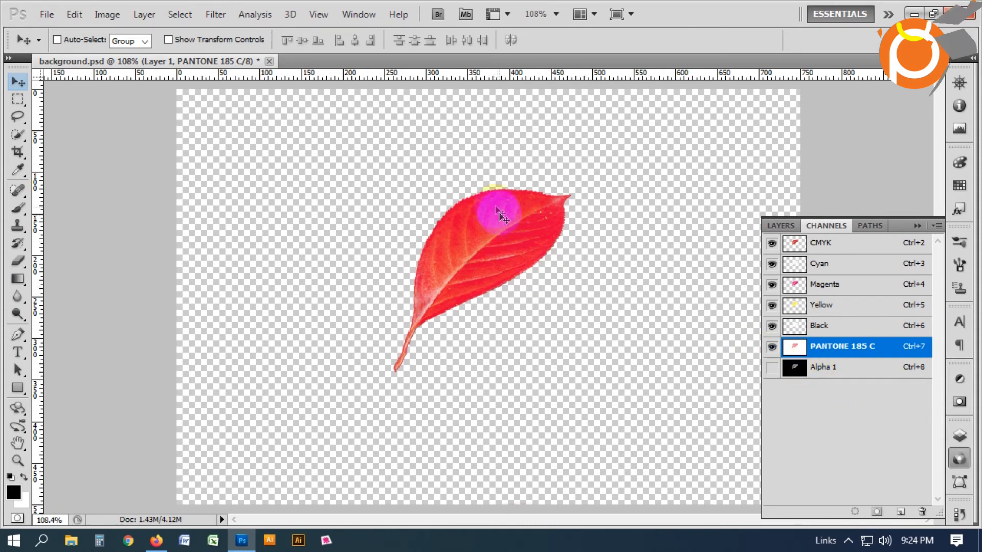
Switch Layer 1 off and on to examine the PANTONE spot ink by itself and over the CMYK leaf.
left_click(783, 225)
left_click(771, 284)
left_click(772, 284)
left_click(772, 284)
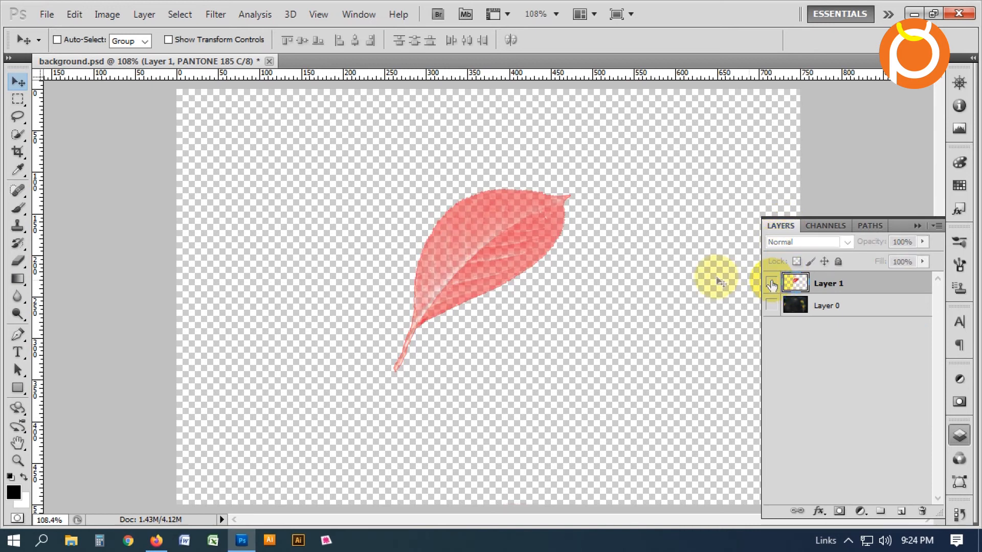
key("ctrl+minus")
key("ctrl+minus")
key("ctrl+0")
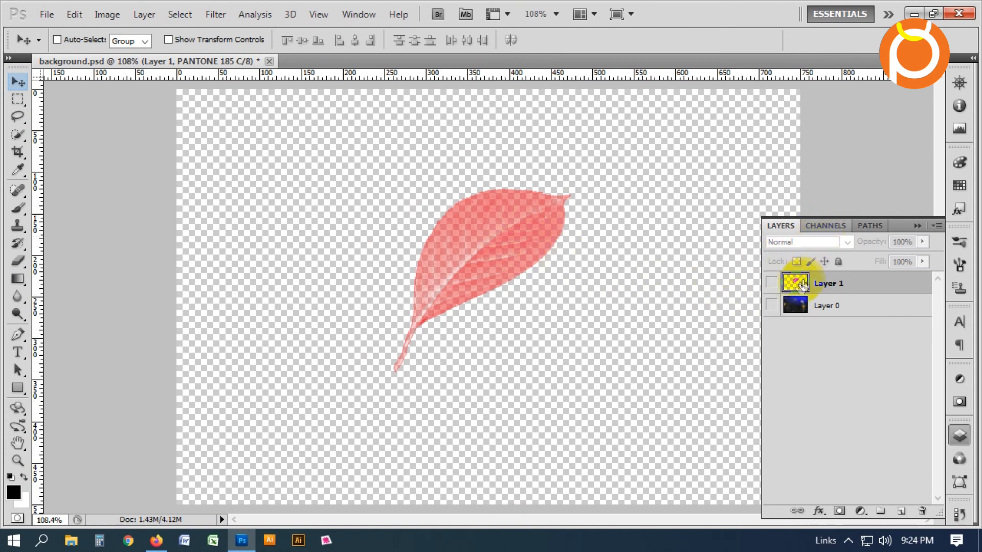
Load Layer 1's leaf outline as a selection, fill it with white on visible background Layer 0, and hide Layer 1.
left_click(773, 286)
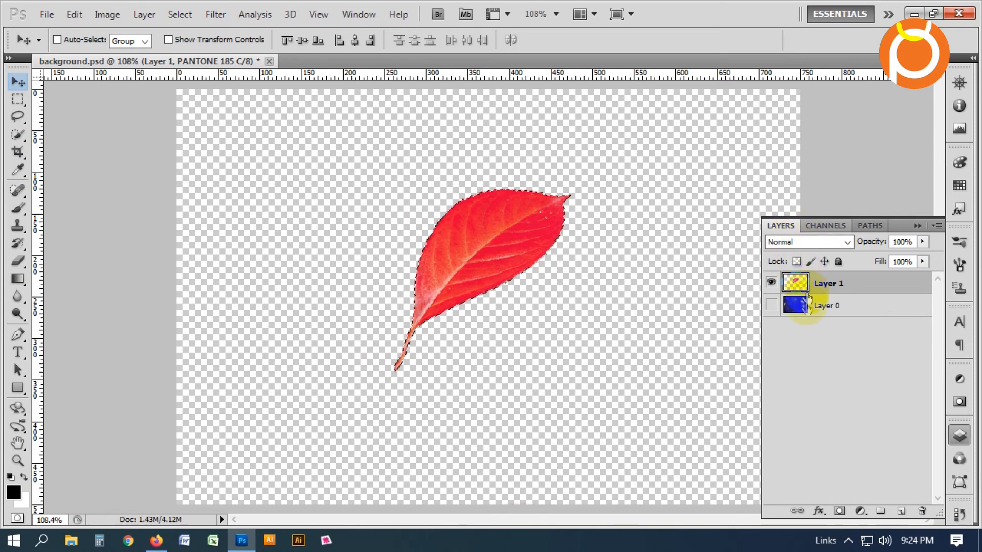
left_click(818, 305)
left_click(771, 306)
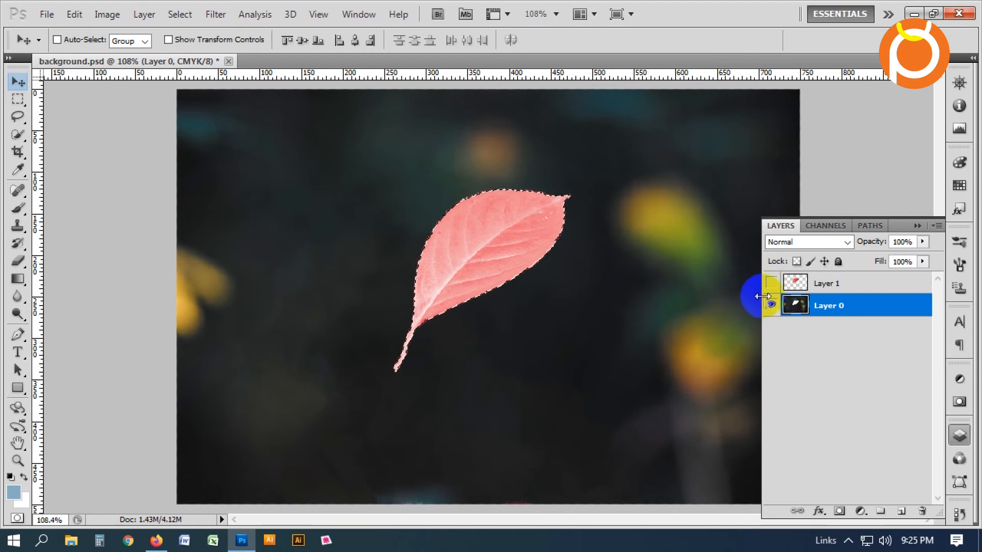
Hide the PANTONE 185 C channel to check the knocked-out leaf area, clear the selection, and show the channel again.
left_click(825, 225)
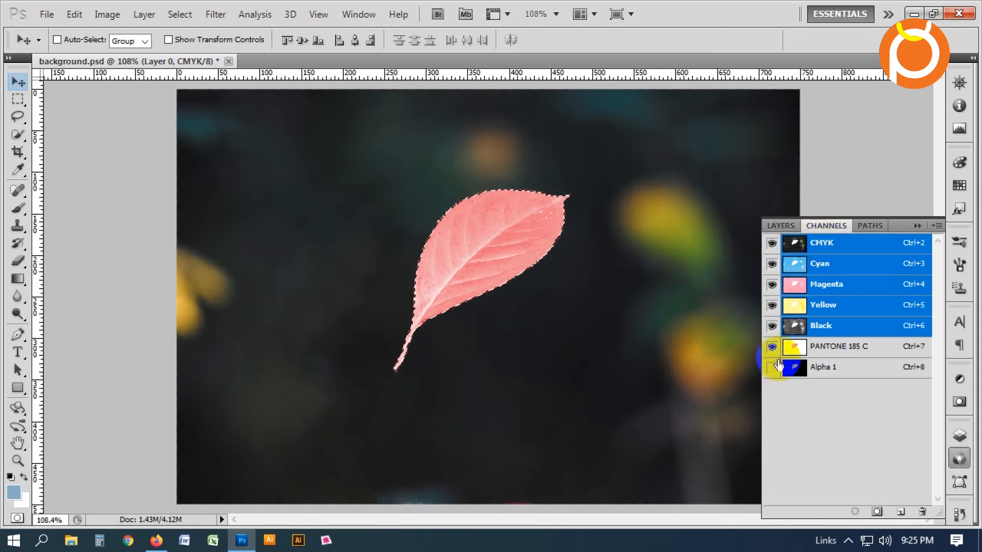
left_click(771, 347)
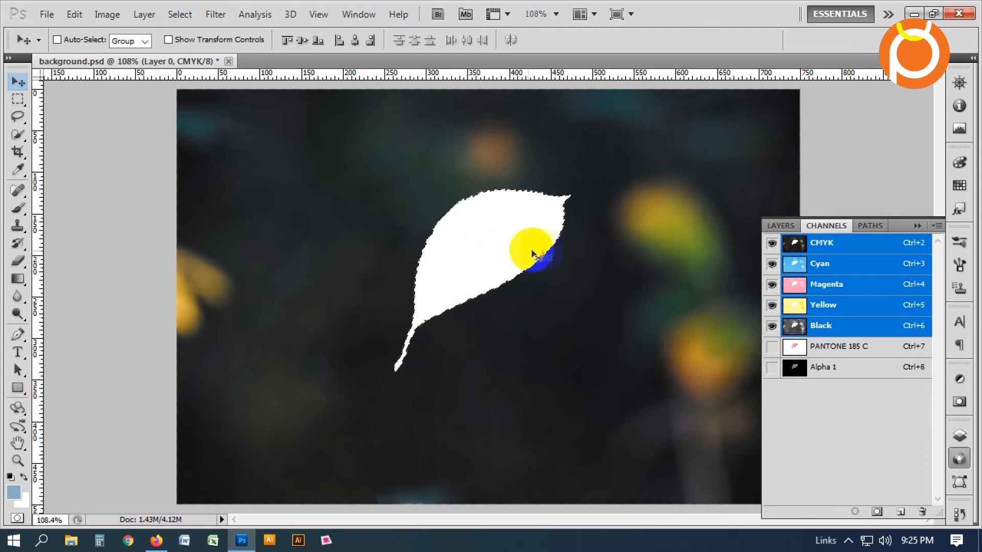
left_click_drag(361, 175, 649, 366)
key("ctrl+0")
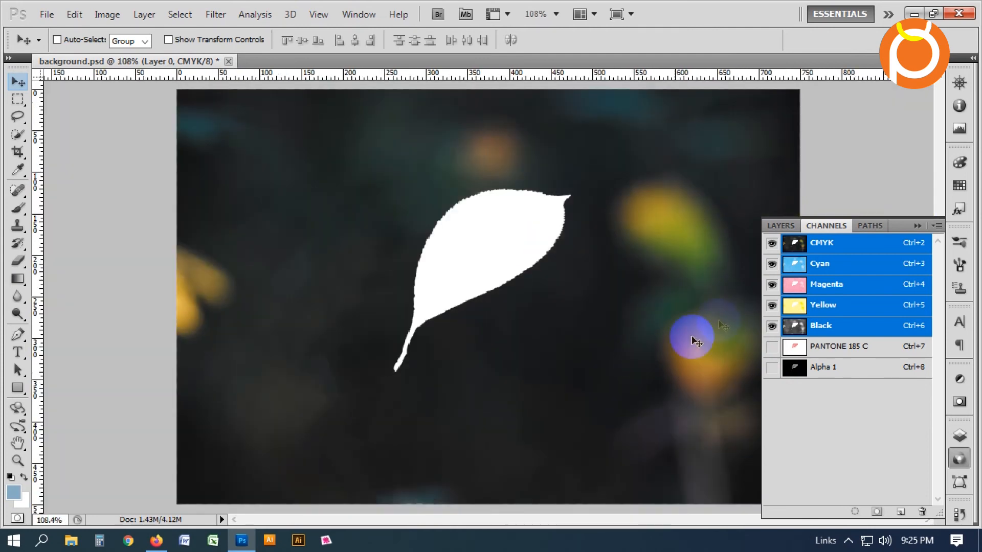
left_click(771, 347)
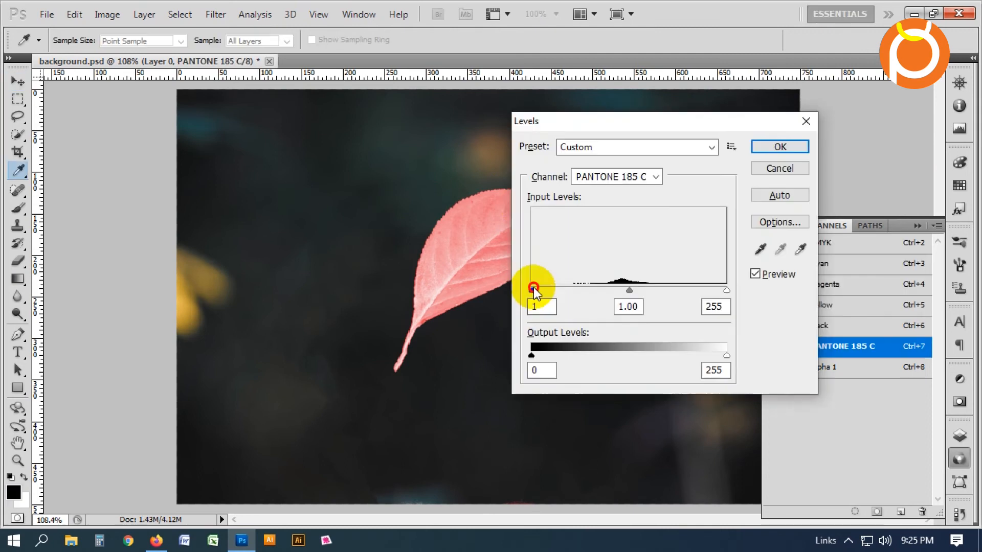
Apply Levels to the PANTONE 185 C channel with input black 79 and input white 220, comparing the result with the preview.
left_click_drag(532, 289, 584, 289)
left_click_drag(706, 125, 868, 118)
left_click_drag(859, 288, 856, 286)
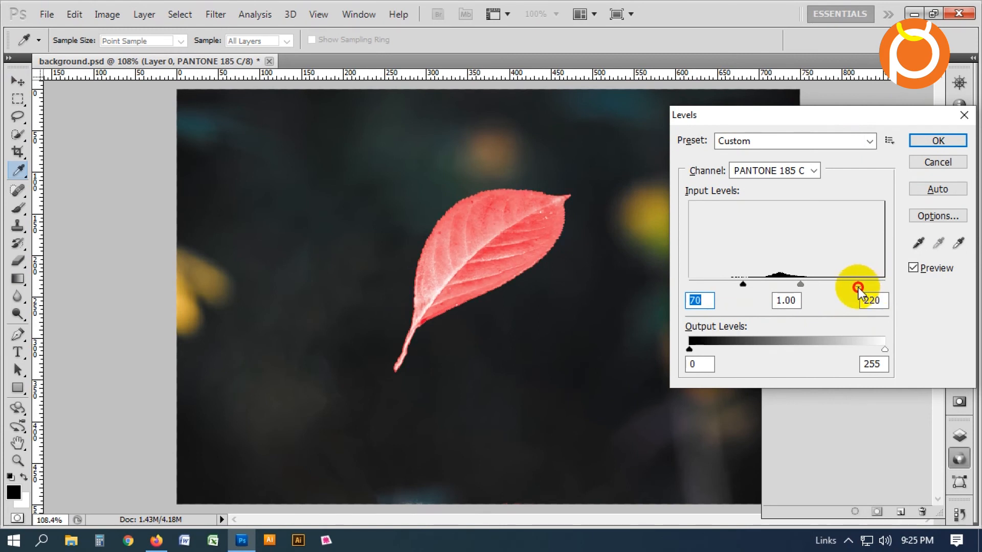
left_click_drag(743, 285, 749, 288)
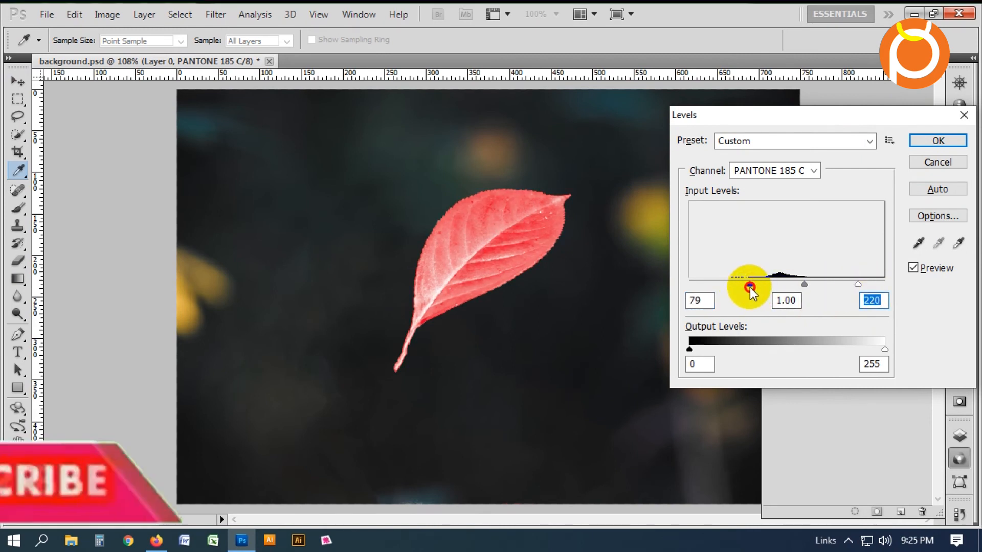
left_click(925, 269)
left_click(926, 268)
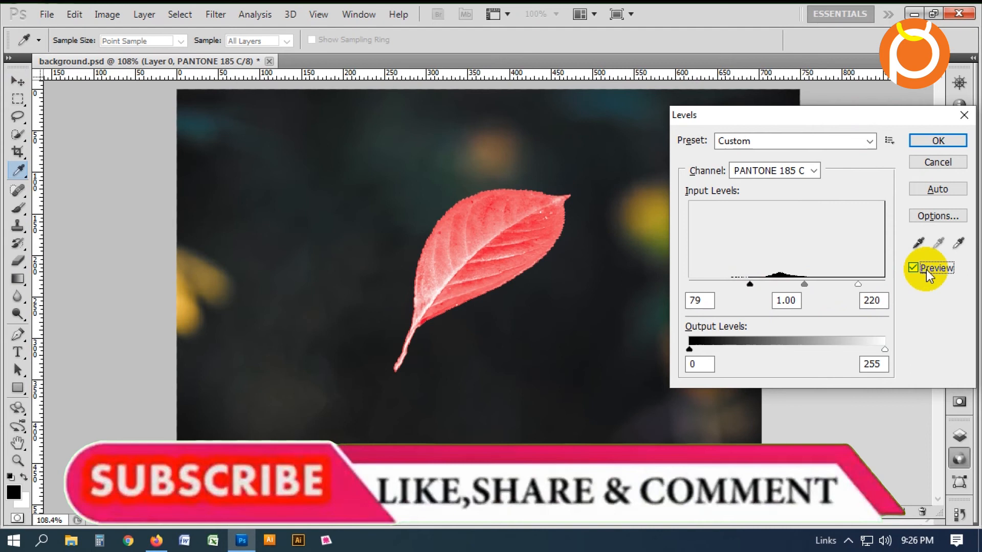
left_click(937, 142)
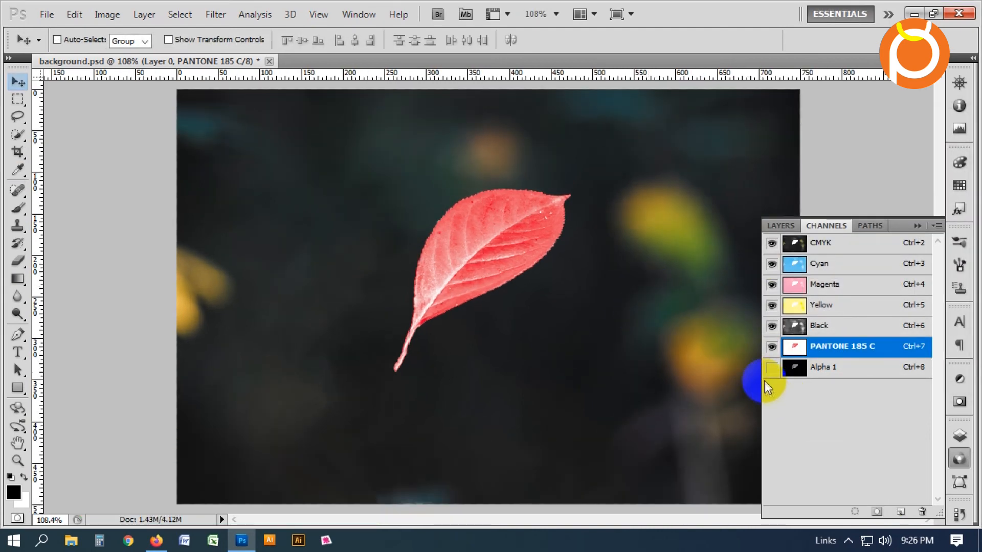
Compare the image with Layer 1 shown and hidden, leaving it hidden and active to inspect the spot-colour leaf.
left_click(781, 226)
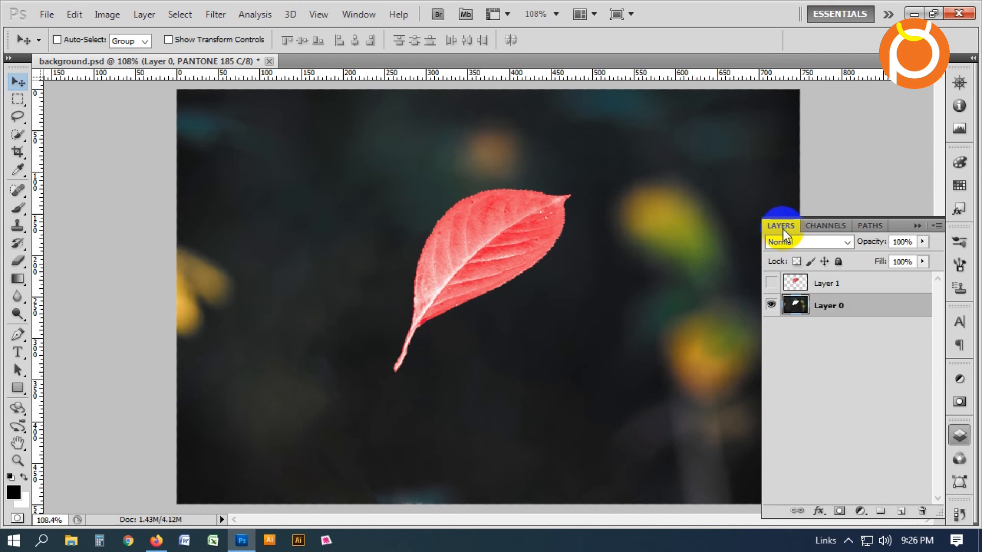
left_click(772, 285)
left_click(772, 283)
left_click(838, 282)
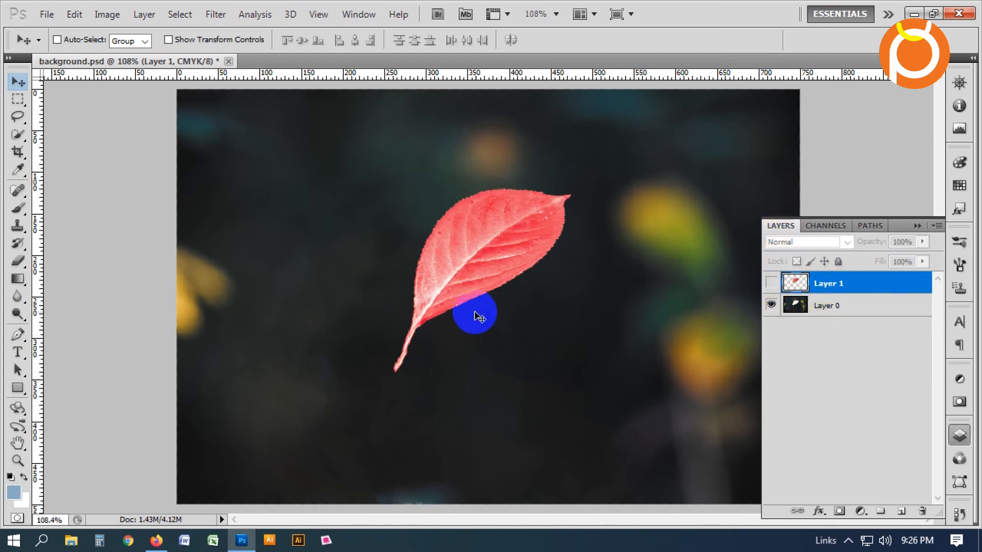
key("ctrl+minus")
key("ctrl+minus")
key("ctrl+0")
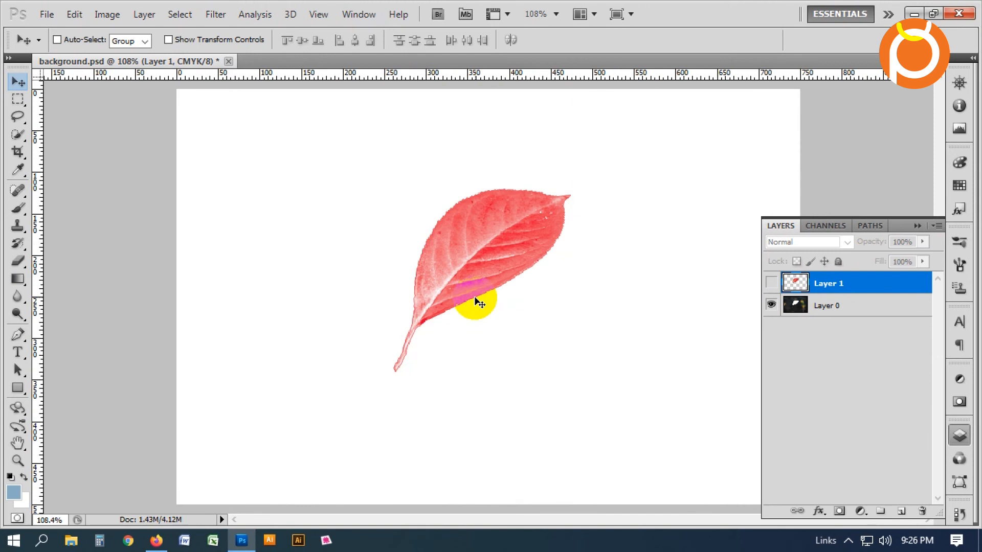
View the Cyan, Magenta, Yellow, Black and PANTONE 185 C channels one at a time, and examine the leaf in the spot channel.
key("ctrl+3")
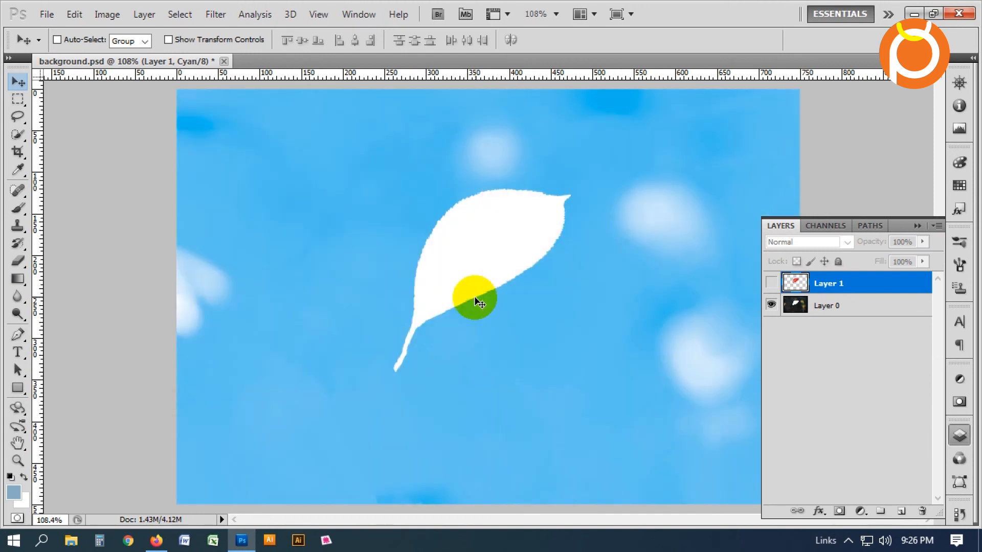
key("ctrl+4")
key("ctrl+5")
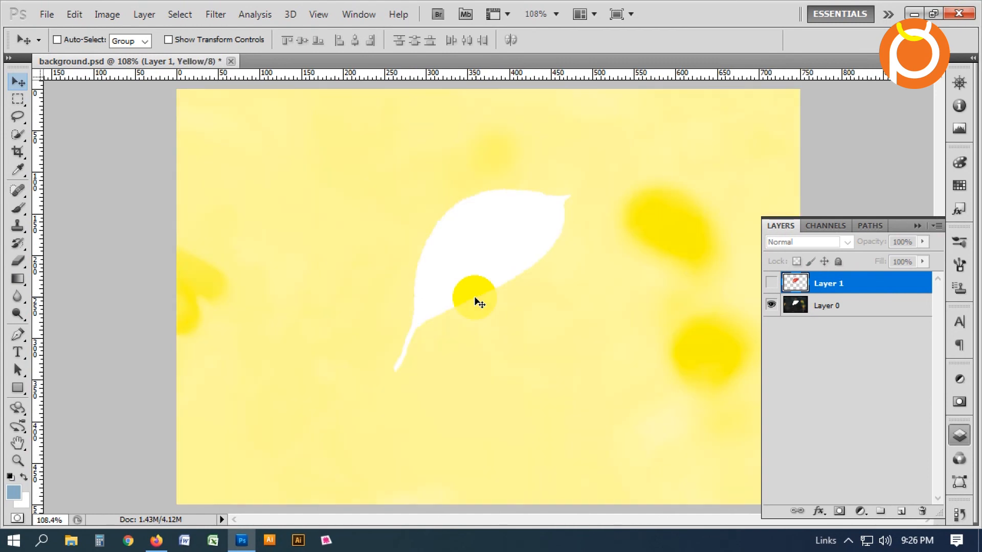
key("ctrl+6")
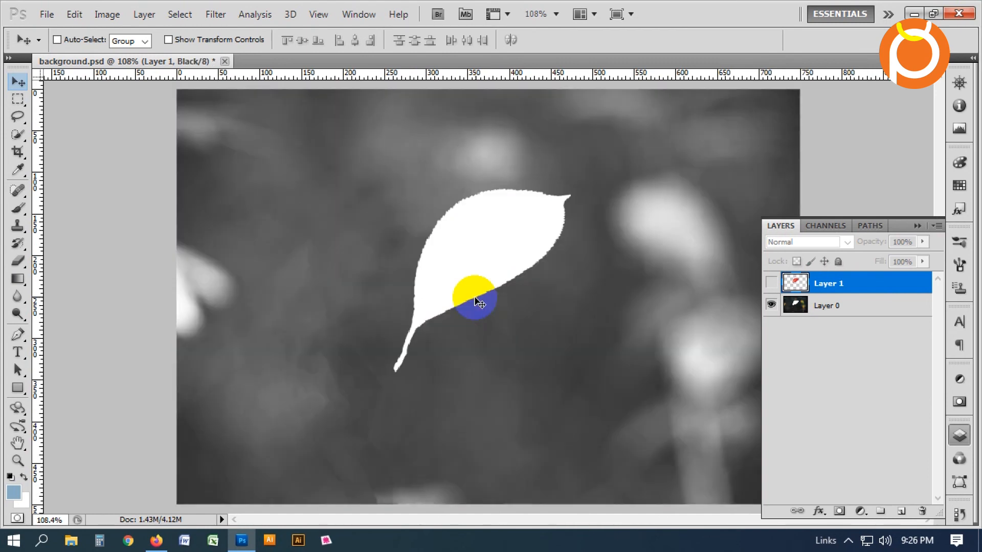
key("ctrl+7")
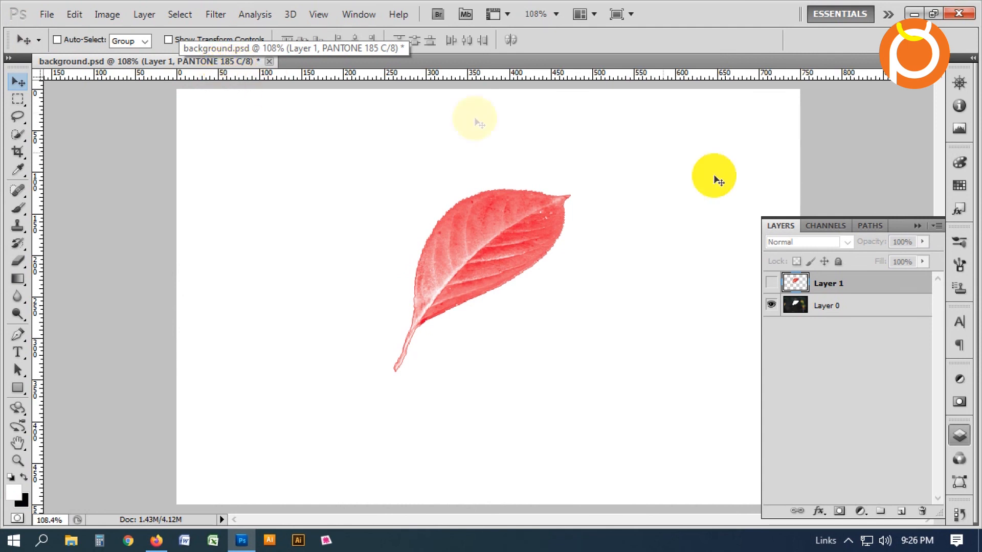
left_click(839, 225)
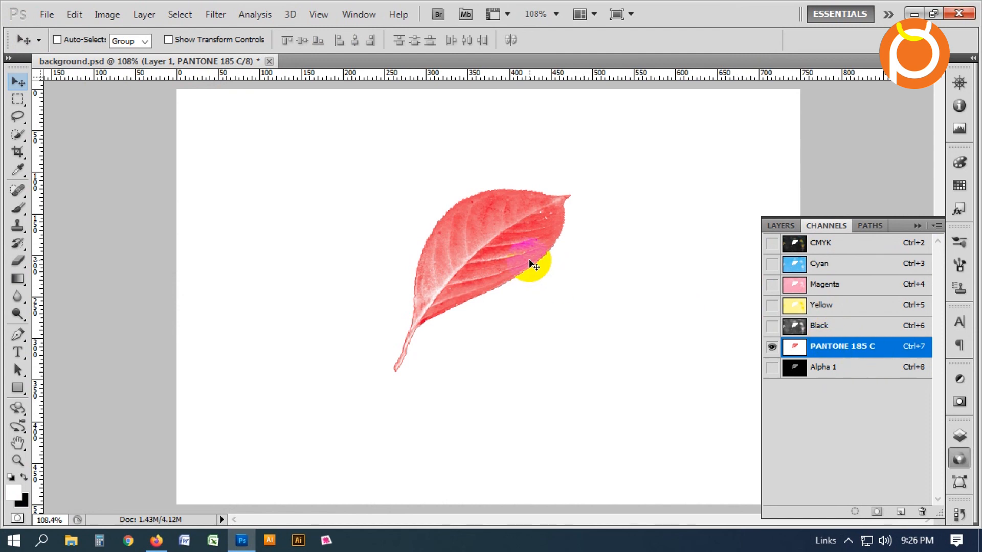
key("ctrl+minus")
key("ctrl+minus")
key("ctrl+0")
left_click(848, 540)
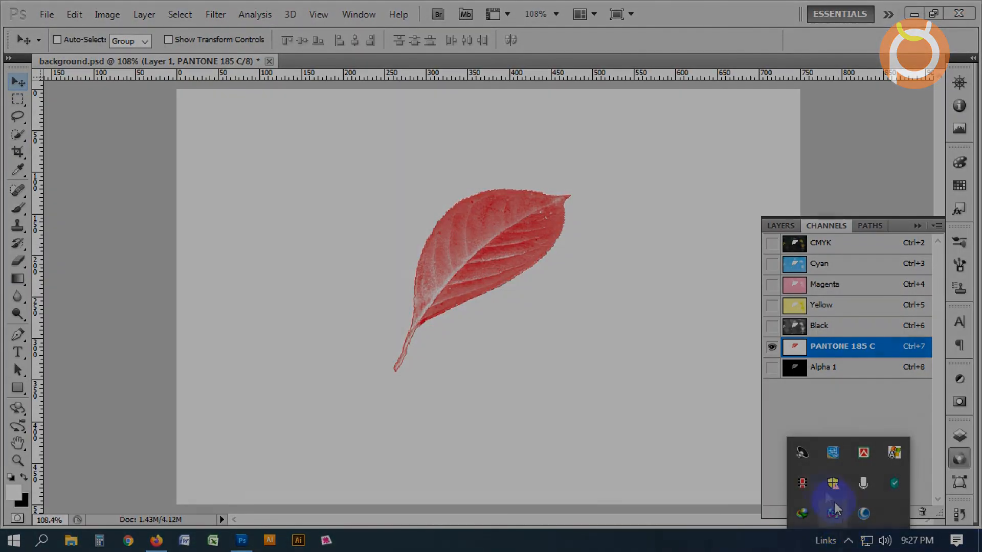